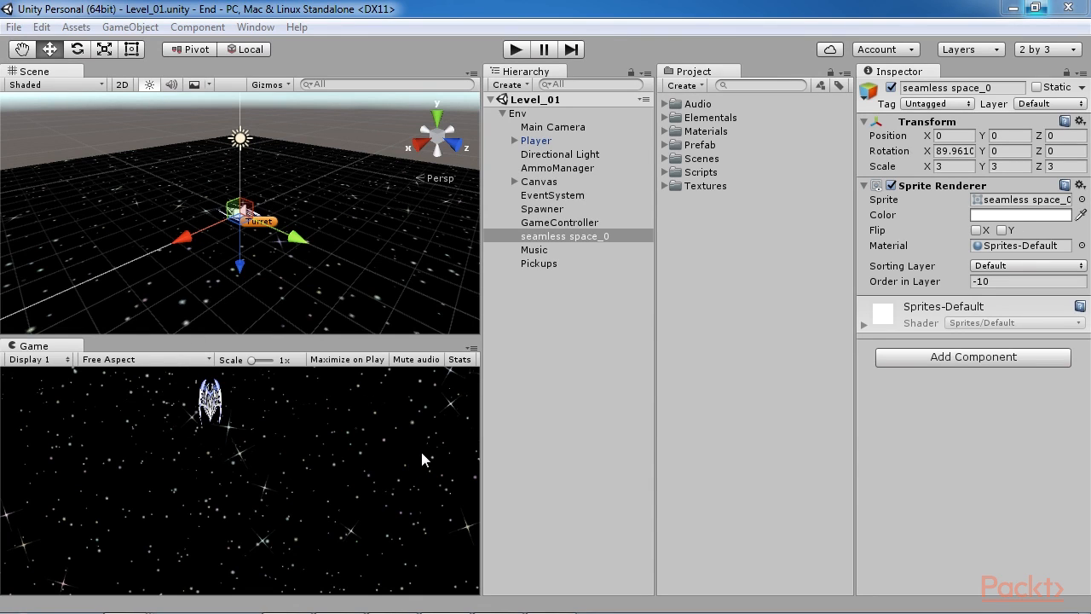
Step: Play-test the Level_01 game by steering the ship and firing at the enemies, and stop play mode
{"action": "key", "text": "ctrl+p"}
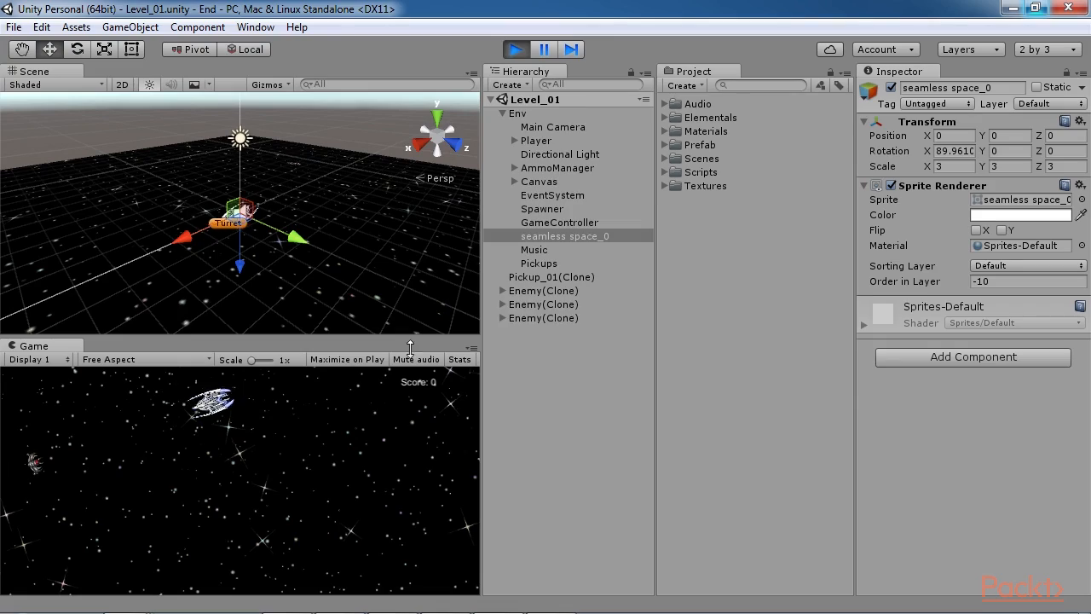
{"action": "key", "text": "s"}
{"action": "left_click", "coordinate": [126, 437]}
{"action": "key", "text": "s"}
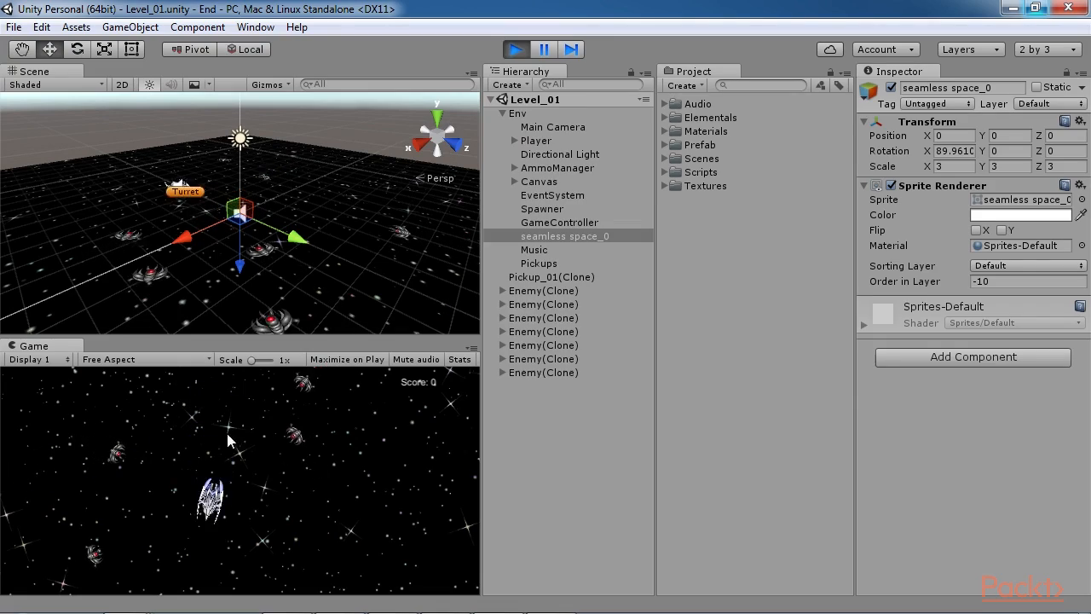
{"action": "left_click", "coordinate": [249, 445]}
{"action": "left_click", "coordinate": [145, 462]}
{"action": "left_click", "coordinate": [174, 512]}
{"action": "left_click", "coordinate": [233, 424]}
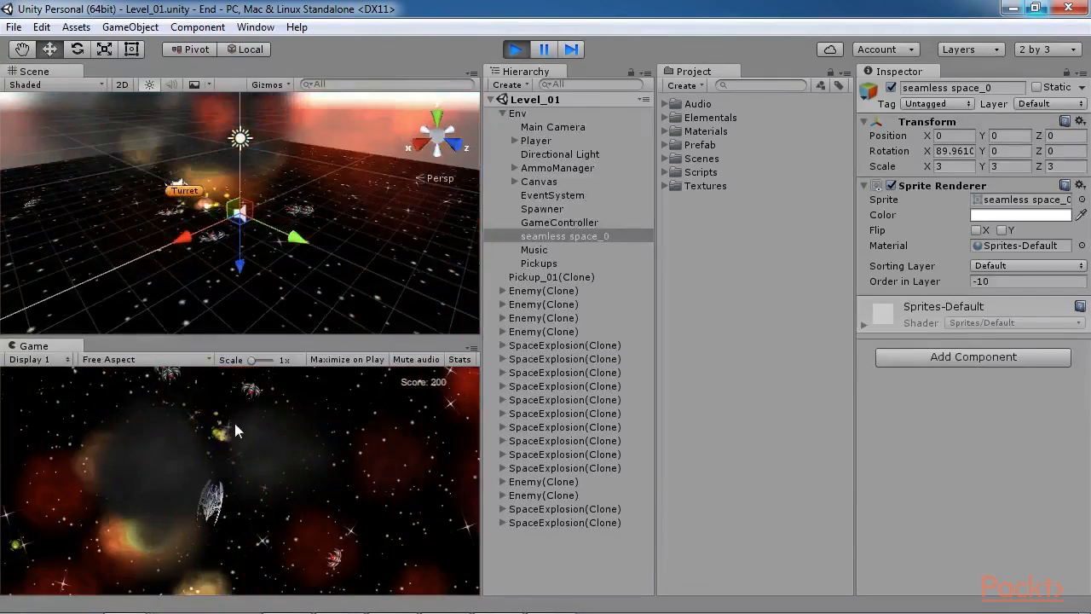
{"action": "left_click", "coordinate": [170, 516]}
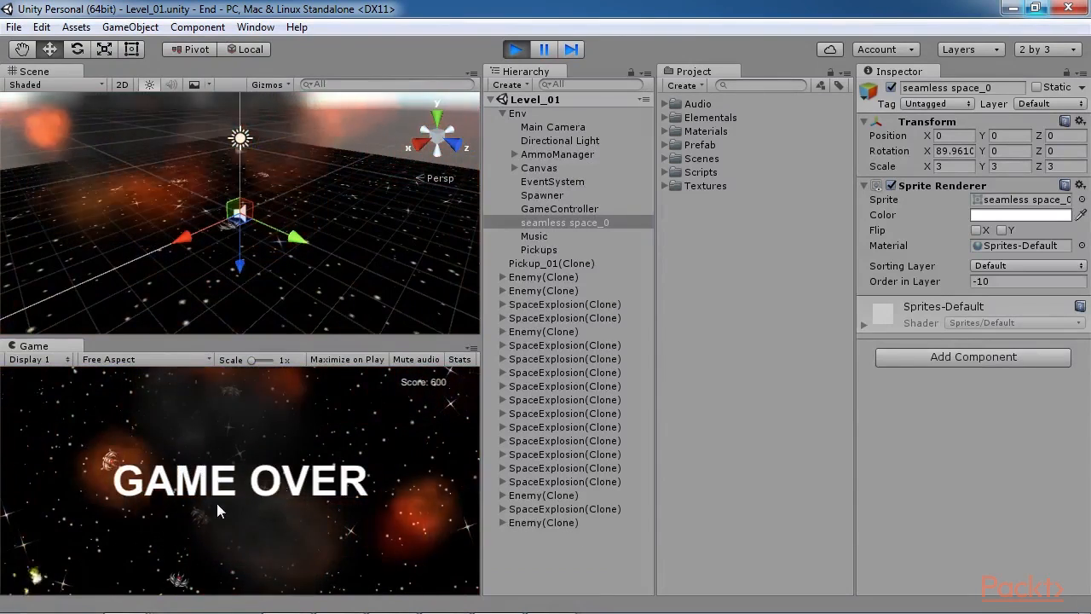
{"action": "left_click", "coordinate": [515, 50]}
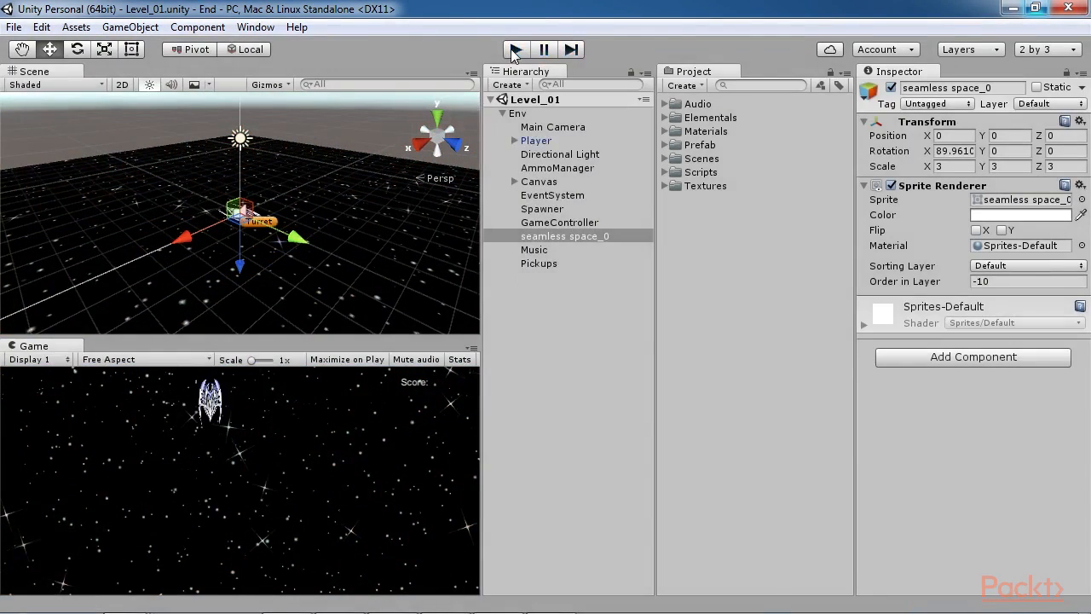
{"action": "left_click", "coordinate": [784, 441]}
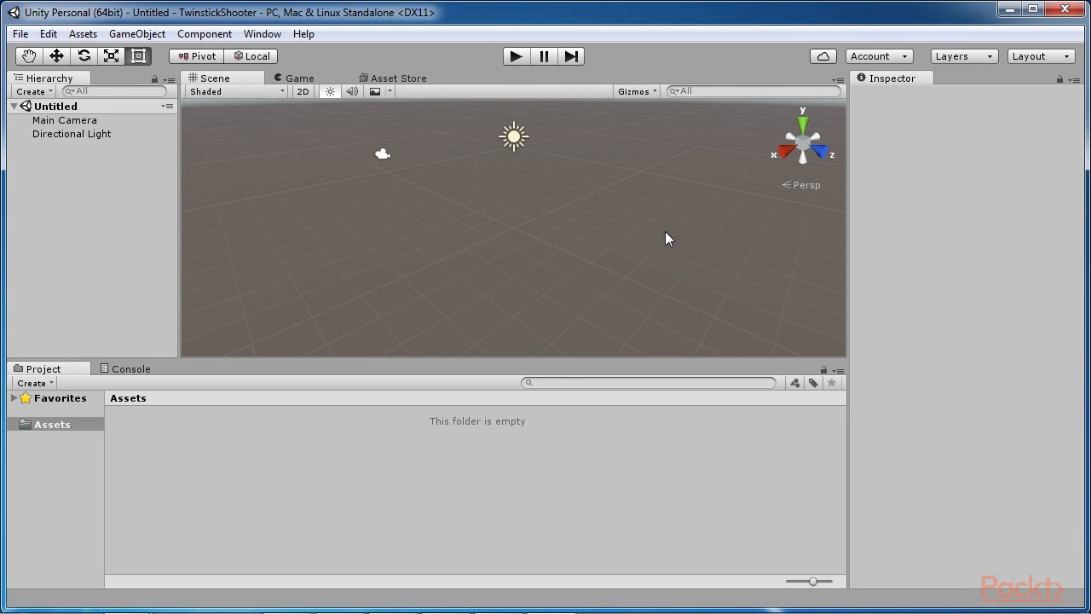
Step: Create a folder named Audio in the Assets folder of the TwinstickShooter project
{"action": "right_click", "coordinate": [164, 434]}
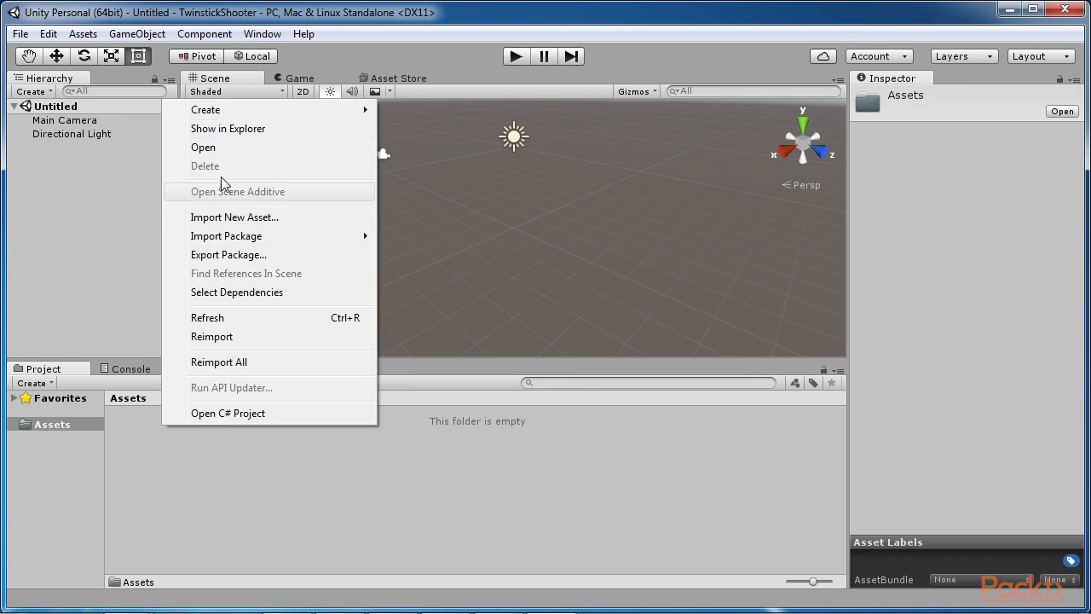
{"action": "mouse_move", "coordinate": [276, 109]}
{"action": "left_click", "coordinate": [404, 109]}
{"action": "type", "text": "Audio"}
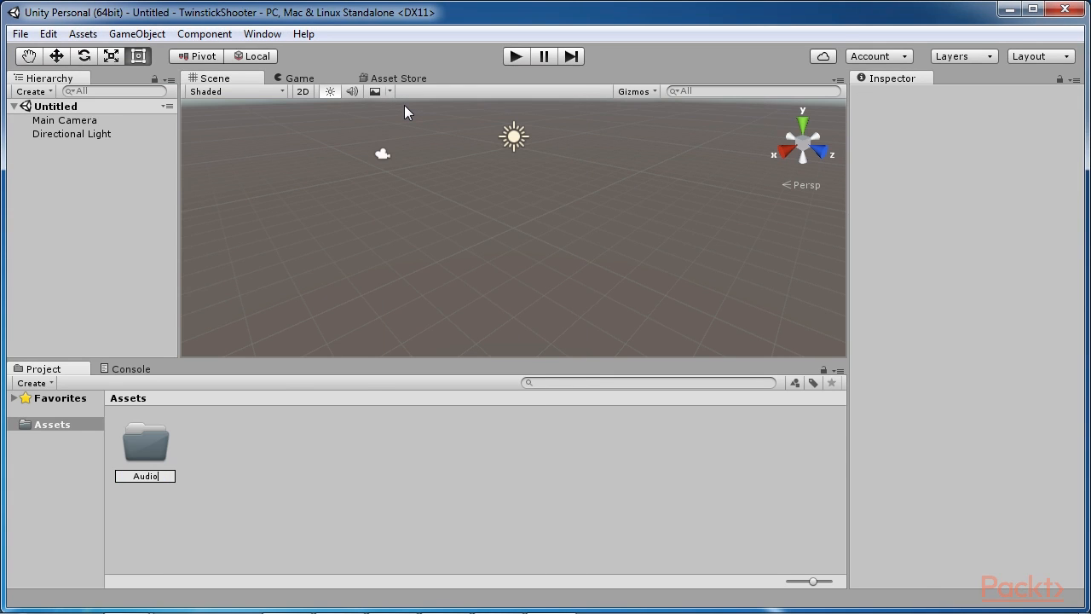
{"action": "key", "text": "Return"}
Step: Create a folder named Materials in the project's Assets folder
{"action": "right_click", "coordinate": [275, 465]}
{"action": "mouse_move", "coordinate": [319, 138]}
{"action": "left_click", "coordinate": [532, 139]}
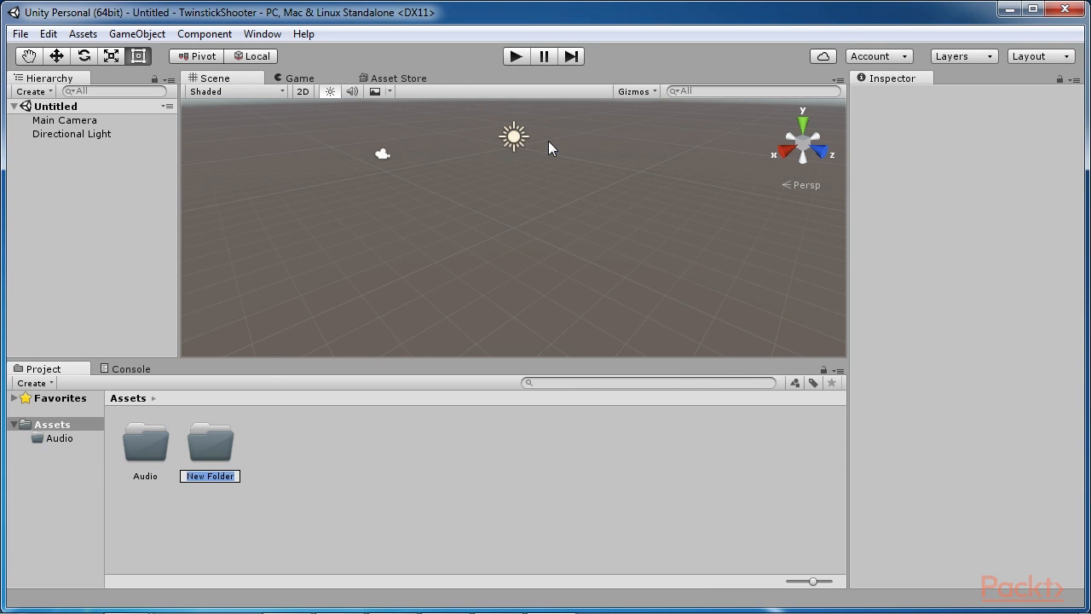
{"action": "type", "text": "Materials"}
{"action": "key", "text": "Return"}
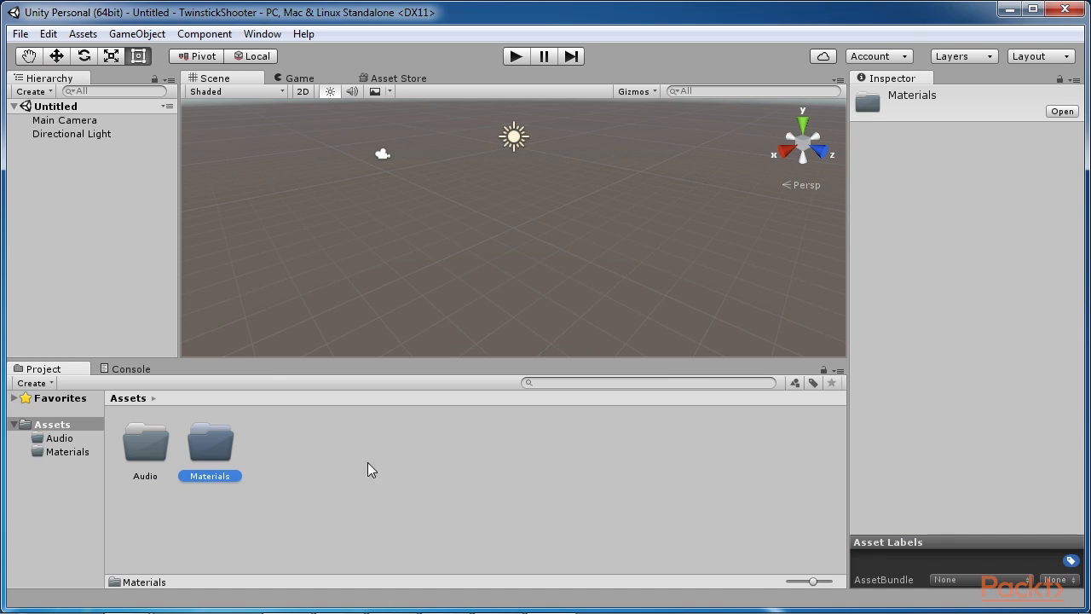
Step: Create a folder named Prefabs in the project's Assets folder
{"action": "right_click", "coordinate": [339, 468]}
{"action": "mouse_move", "coordinate": [511, 157]}
{"action": "left_click", "coordinate": [573, 149]}
{"action": "type", "text": "Prefabs"}
{"action": "key", "text": "Return"}
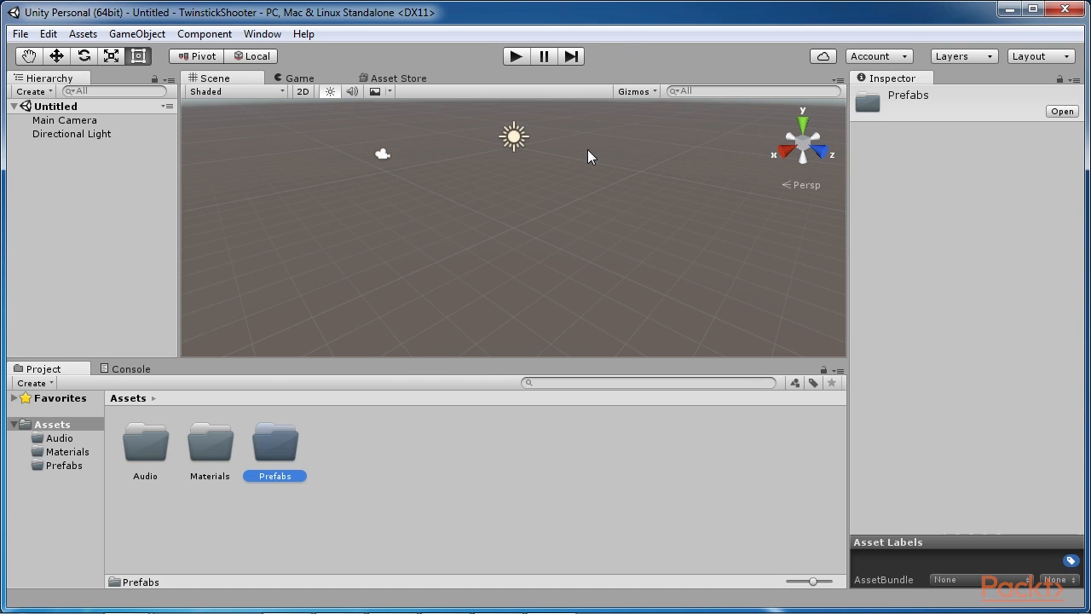
Step: Create a folder named Scenes in the project's Assets folder
{"action": "right_click", "coordinate": [389, 506]}
{"action": "mouse_move", "coordinate": [511, 183]}
{"action": "left_click", "coordinate": [655, 147]}
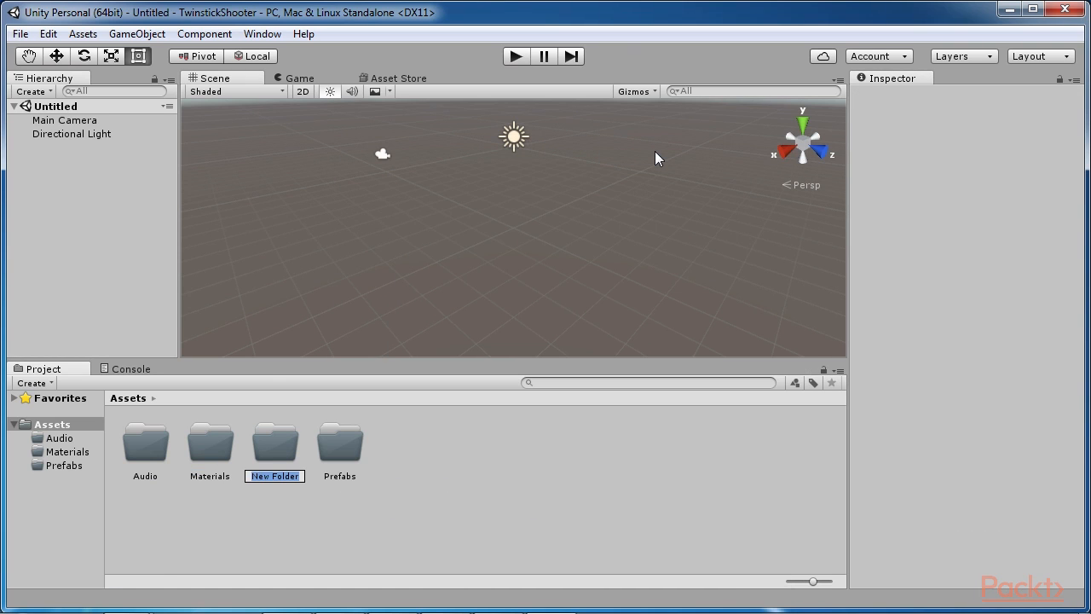
{"action": "type", "text": "Scenes"}
{"action": "key", "text": "Return"}
Step: Create a folder named Scripts in the project's Assets folder
{"action": "right_click", "coordinate": [528, 484]}
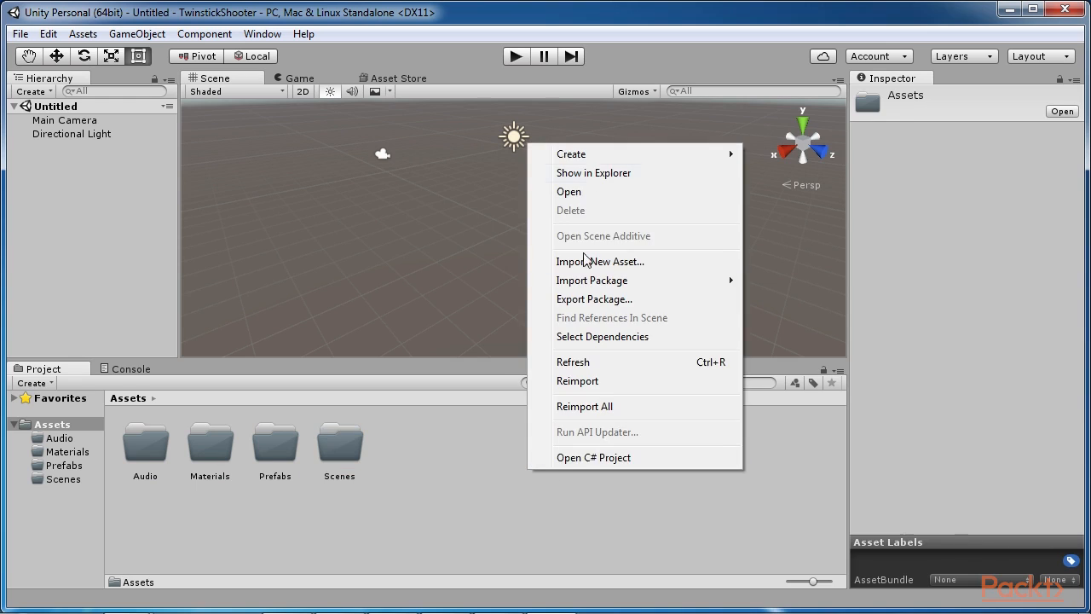
{"action": "mouse_move", "coordinate": [648, 153]}
{"action": "left_click", "coordinate": [777, 143]}
{"action": "type", "text": "Scripts"}
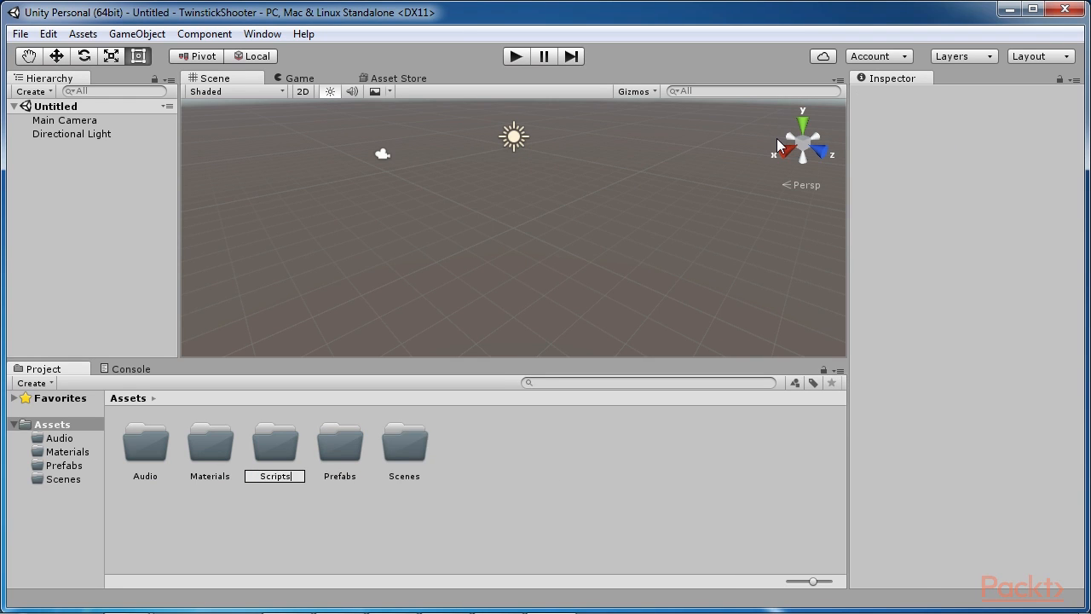
{"action": "key", "text": "Return"}
Step: Create a folder named Textures in the project's Assets folder
{"action": "right_click", "coordinate": [476, 493]}
{"action": "mouse_move", "coordinate": [554, 160]}
{"action": "left_click", "coordinate": [720, 162]}
{"action": "type", "text": "Te"}
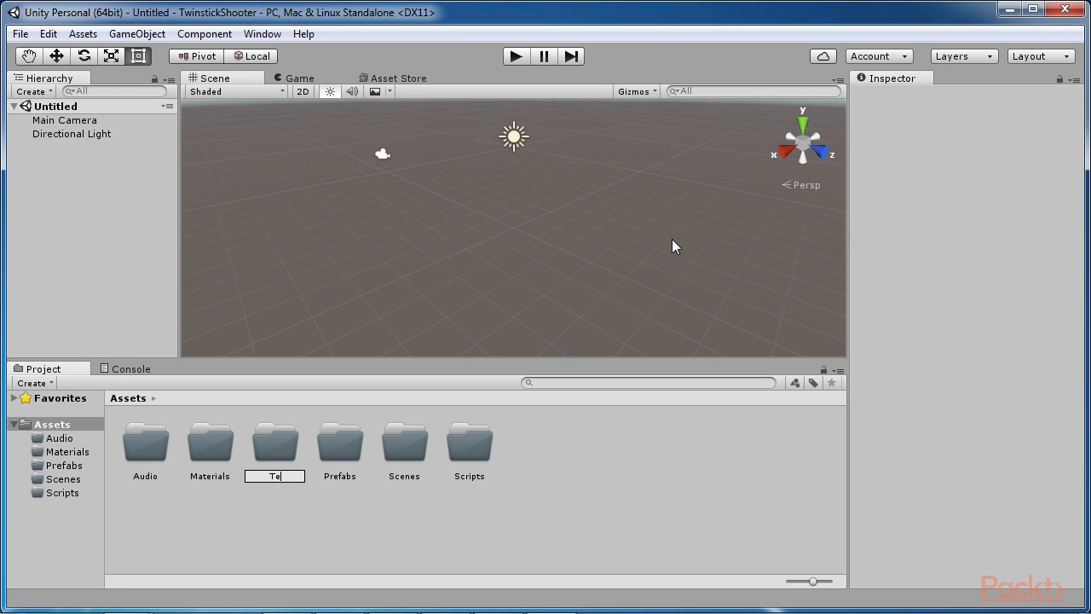
{"action": "type", "text": "xtures"}
{"action": "key", "text": "Return"}
{"action": "left_click", "coordinate": [526, 421]}
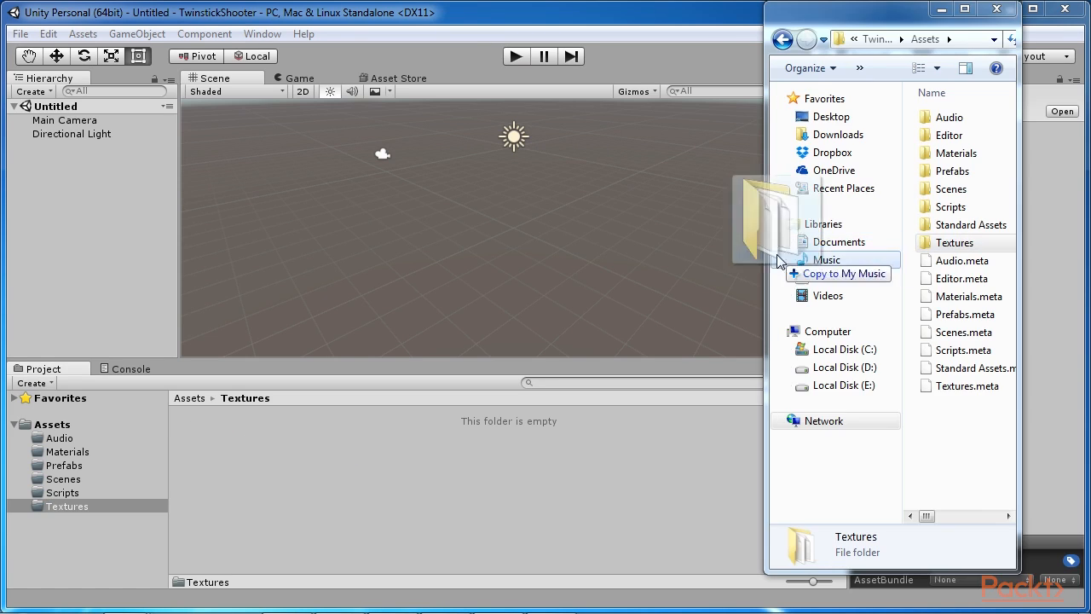
Step: Import the Textures folder from Windows Explorer into the project's Textures folder and open the imported folder
{"action": "left_click_drag", "start_coordinate": [775, 223], "coordinate": [365, 451]}
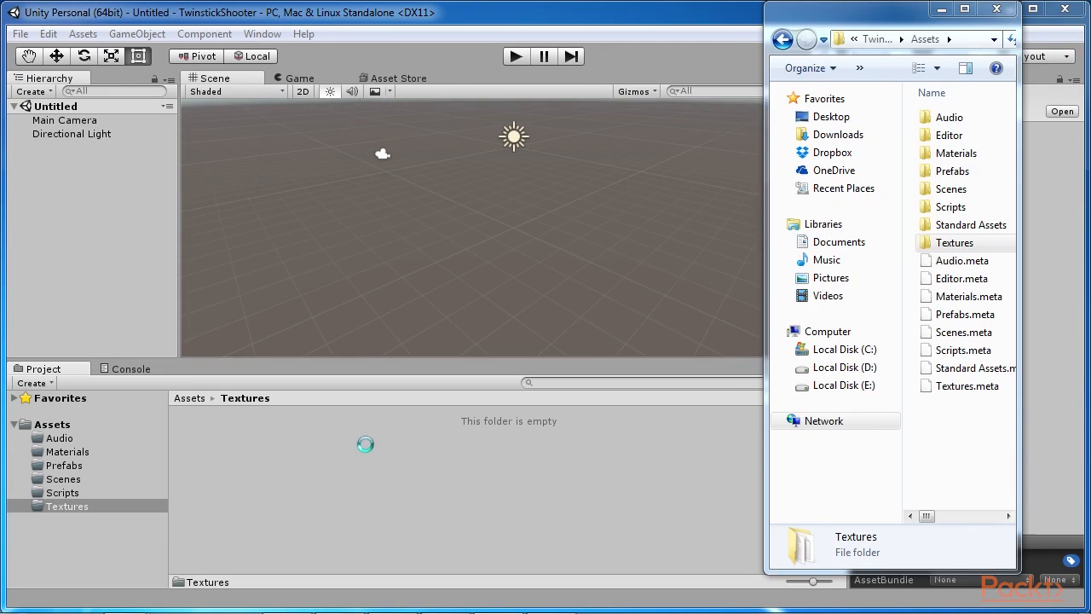
{"action": "double_click", "coordinate": [213, 448]}
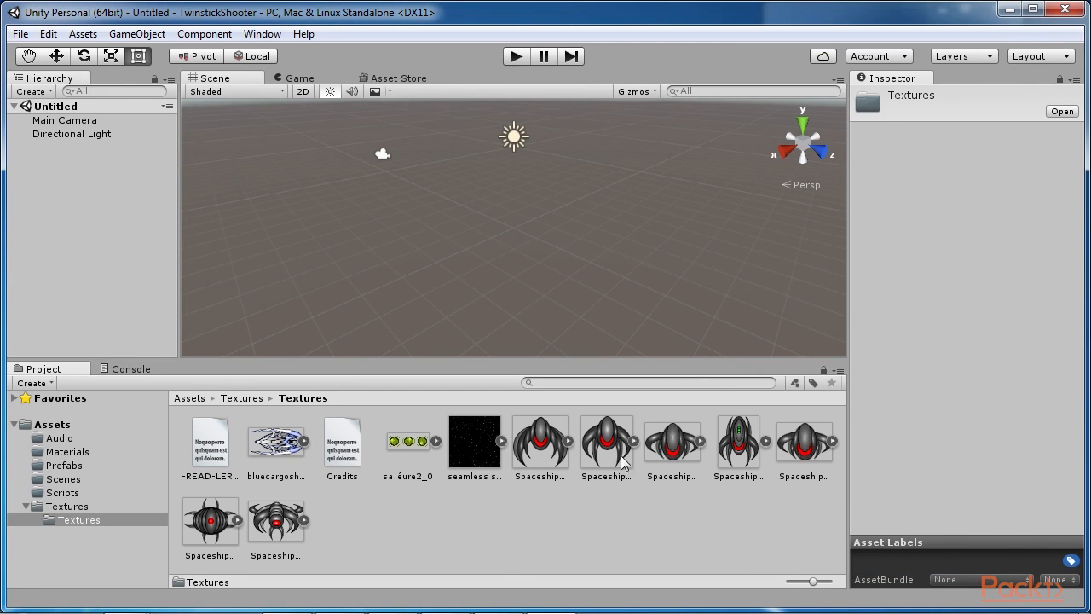
{"action": "left_click", "coordinate": [189, 398]}
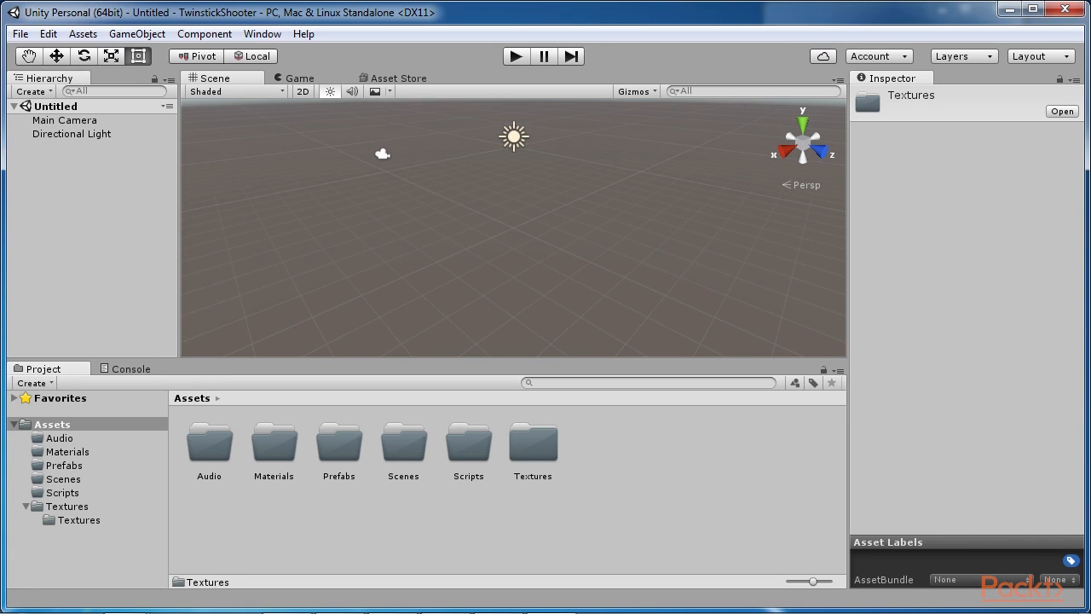
{"action": "double_click", "coordinate": [533, 443]}
{"action": "double_click", "coordinate": [209, 442]}
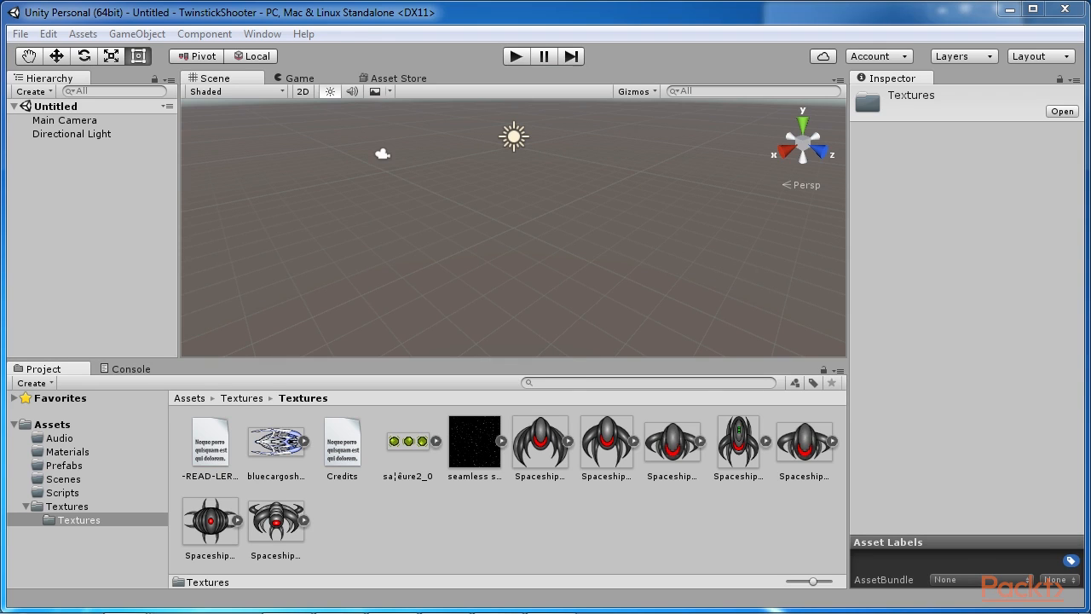
Step: Select all the image textures except the two text files and set their texture type to Sprite (2D and UI)
{"action": "left_click", "coordinate": [396, 519]}
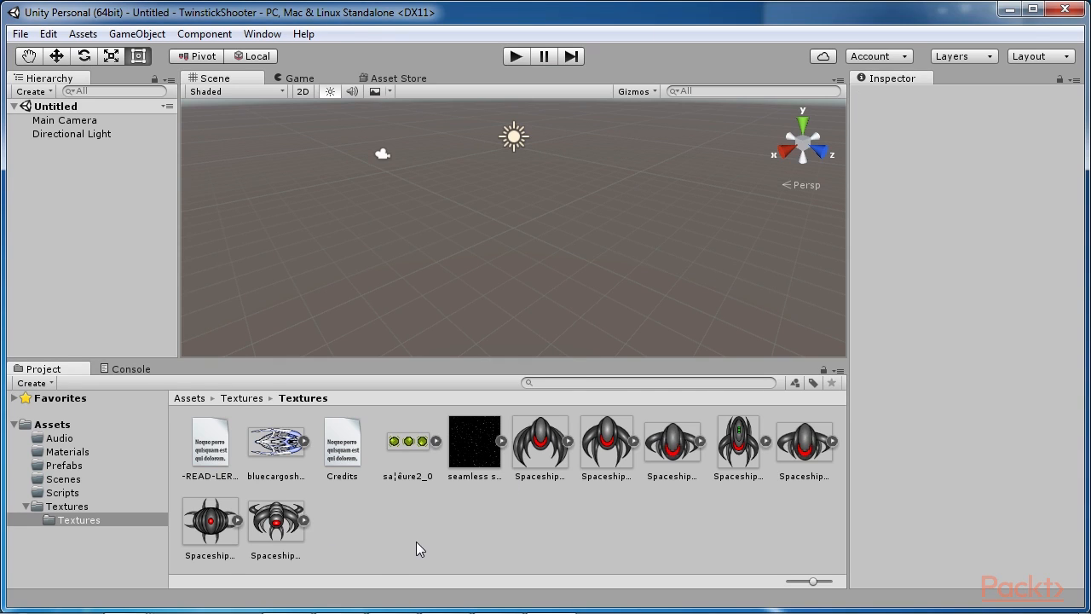
{"action": "key", "text": "ctrl+a"}
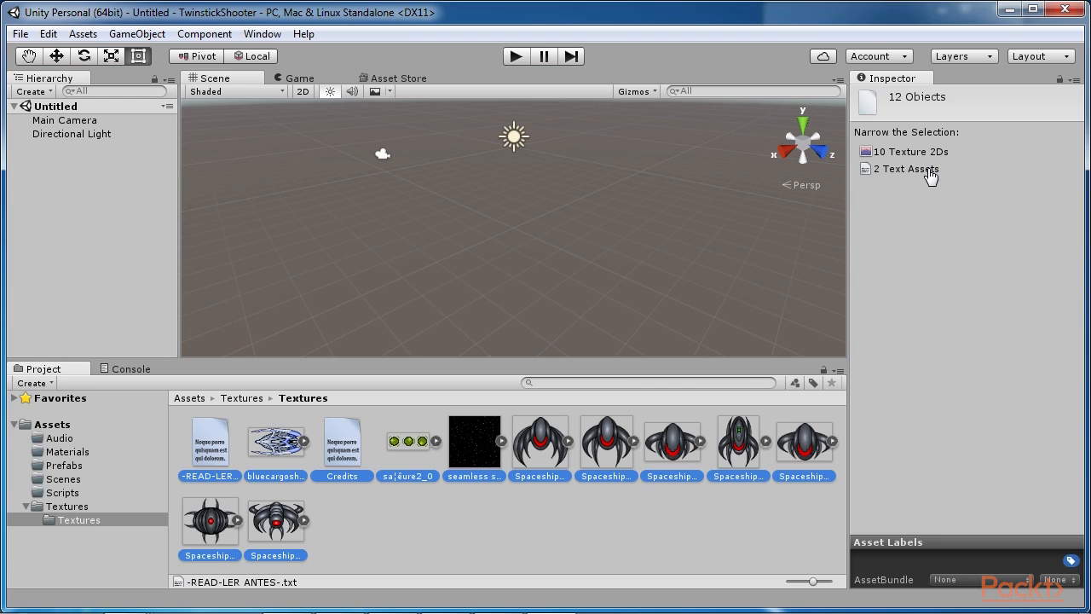
{"action": "left_click", "coordinate": [508, 517]}
{"action": "left_click", "coordinate": [418, 457]}
{"action": "left_click", "coordinate": [283, 436], "text": "ctrl"}
{"action": "left_click", "coordinate": [488, 453], "text": "ctrl"}
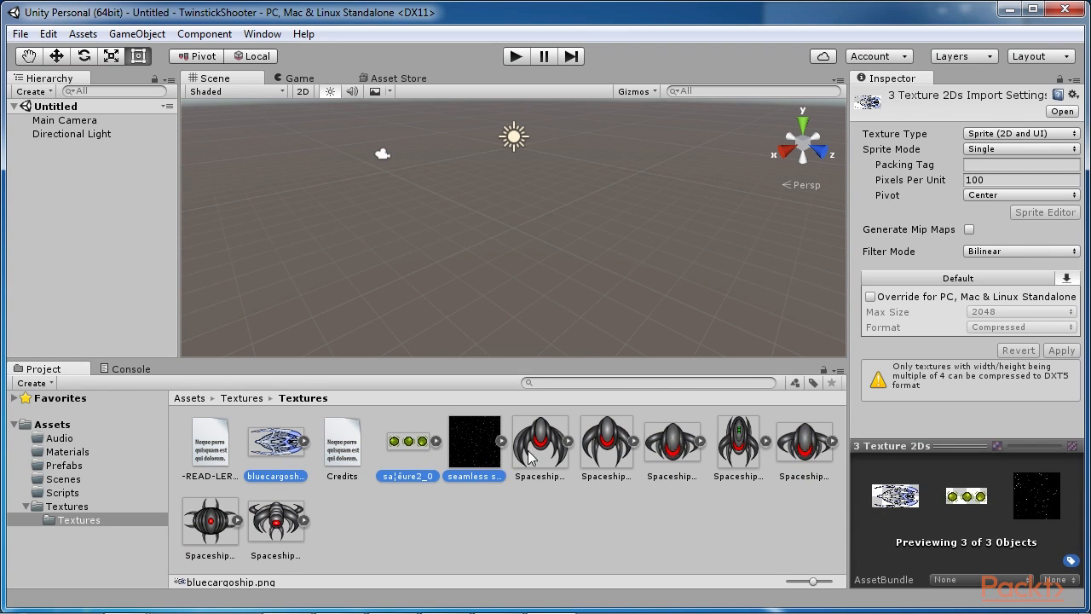
{"action": "left_click", "coordinate": [805, 444], "text": "shift"}
{"action": "left_click", "coordinate": [276, 522], "text": "shift"}
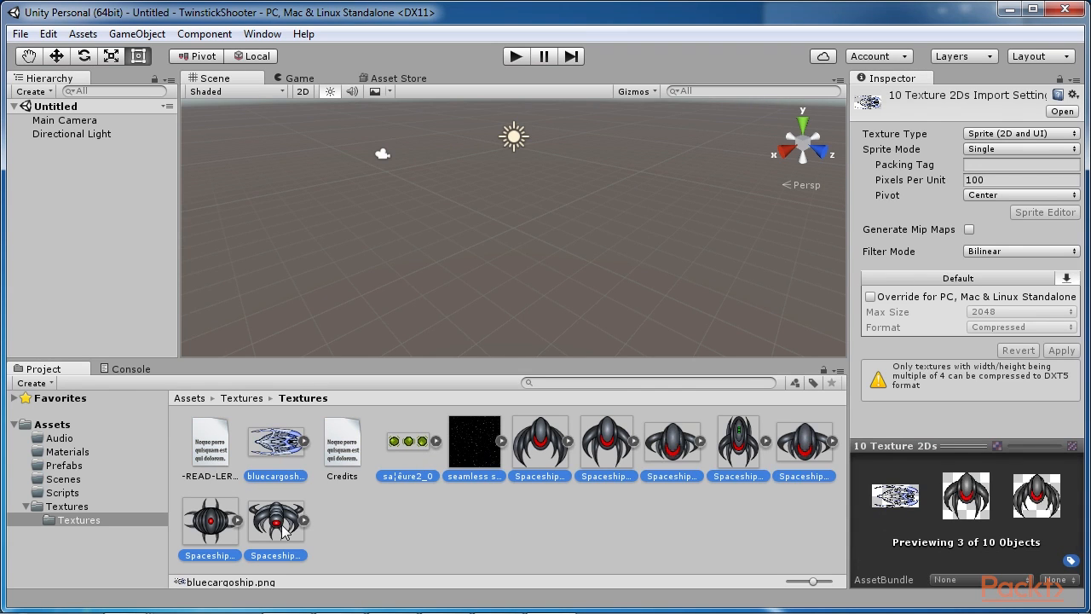
{"action": "left_click", "coordinate": [1033, 134]}
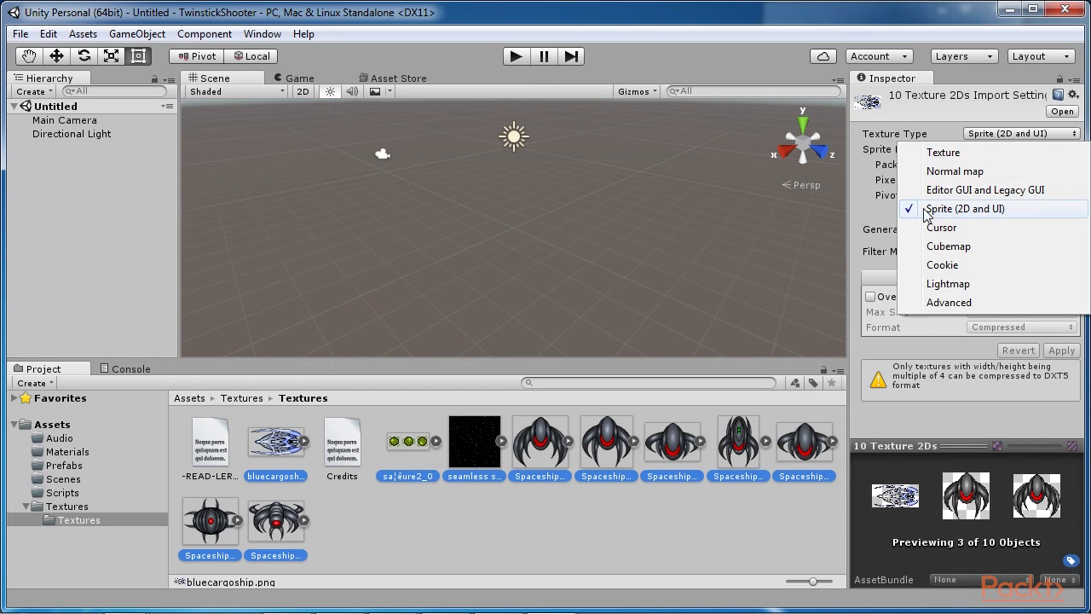
{"action": "left_click", "coordinate": [980, 214]}
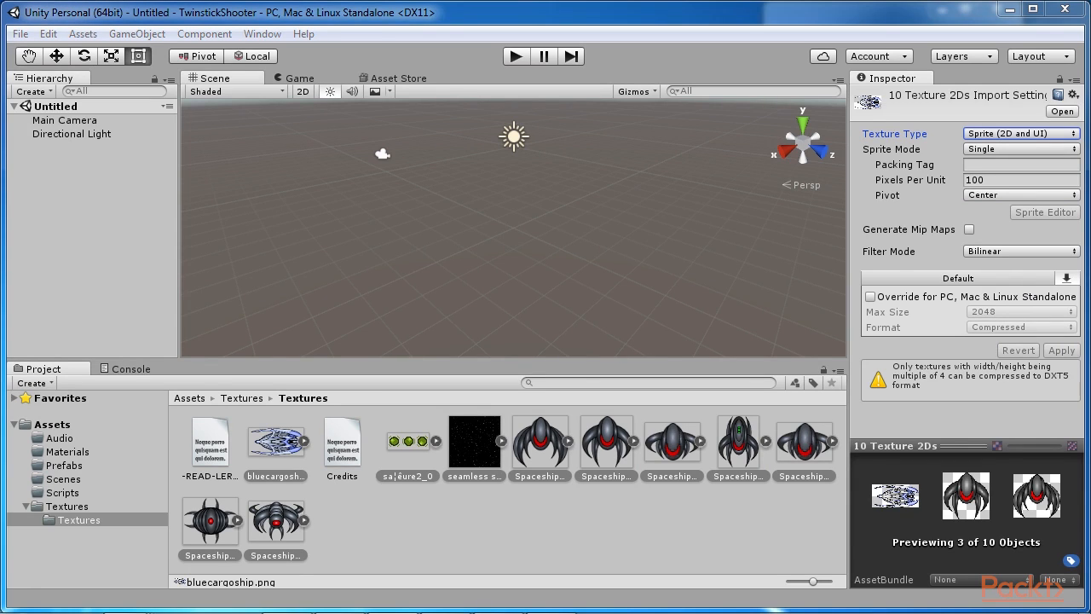
Step: Try toggling Generate Mip Maps for the selected textures and revert the unapplied import settings
{"action": "left_click", "coordinate": [969, 230]}
{"action": "left_click", "coordinate": [969, 230]}
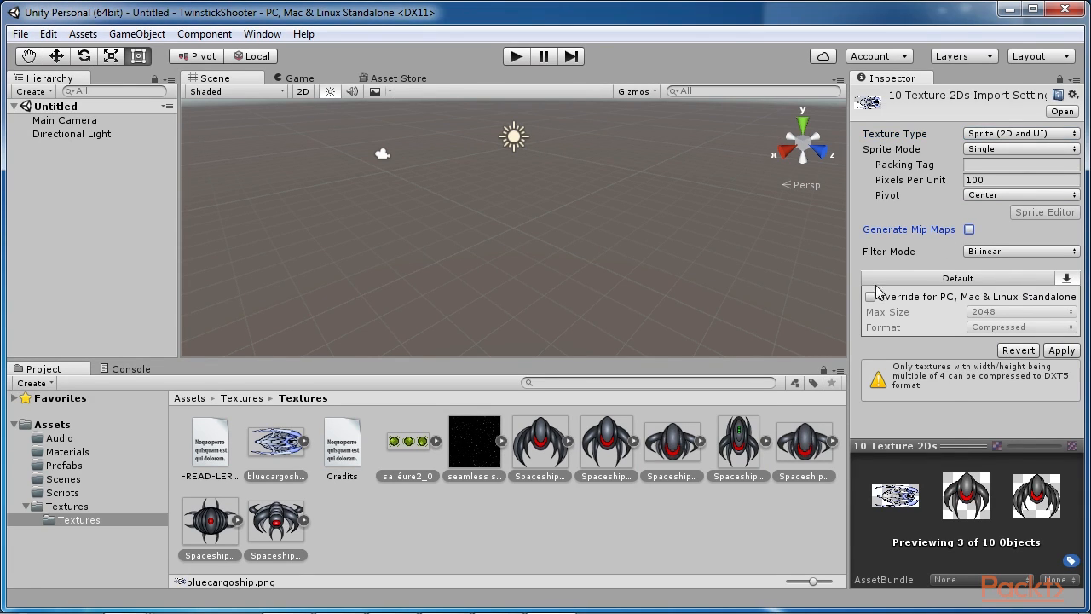
{"action": "left_click", "coordinate": [575, 452]}
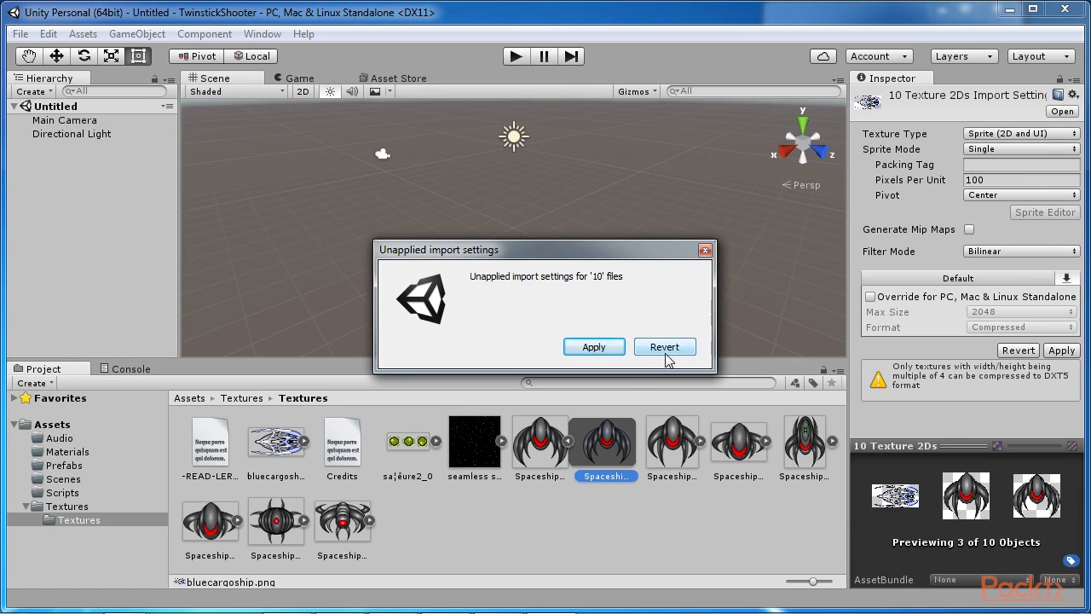
{"action": "left_click", "coordinate": [665, 349]}
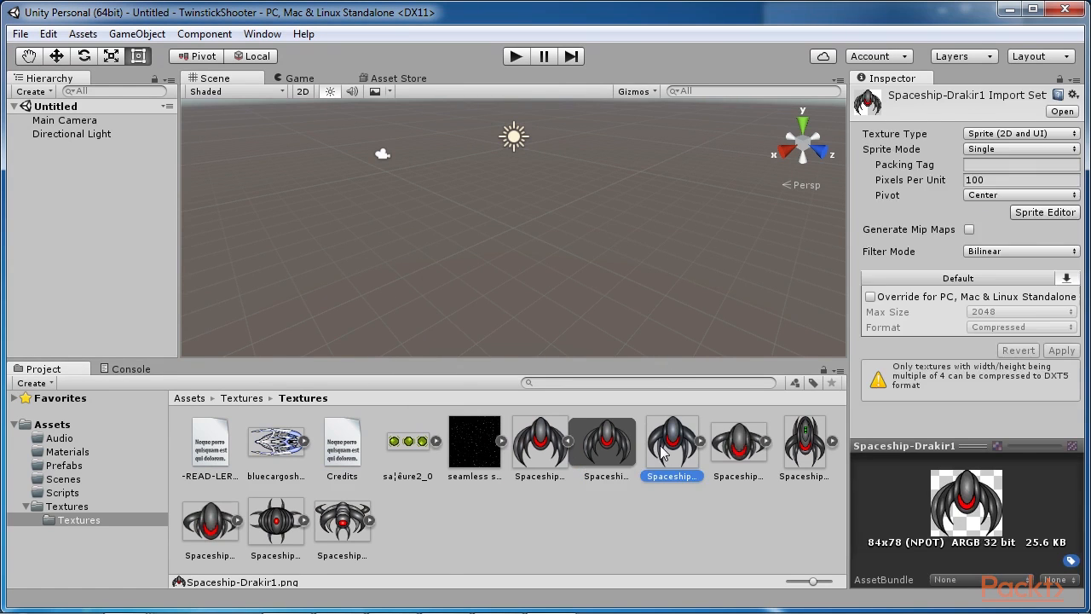
Step: Inspect the import settings of the individual spaceship textures one after another
{"action": "left_click", "coordinate": [738, 439]}
{"action": "left_click", "coordinate": [799, 457]}
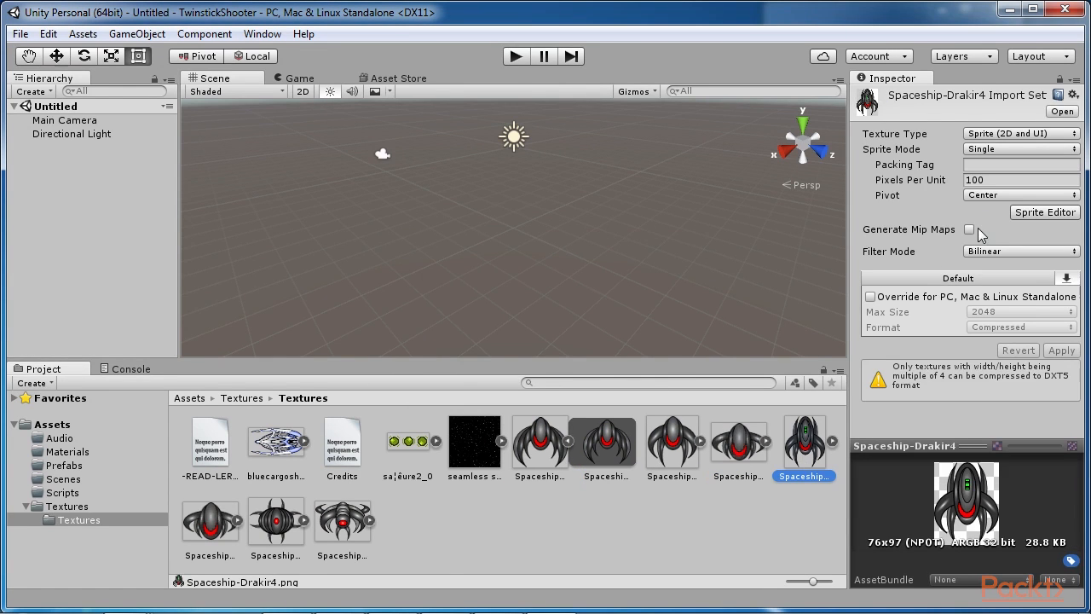
{"action": "left_click", "coordinate": [228, 522]}
{"action": "left_click", "coordinate": [322, 527]}
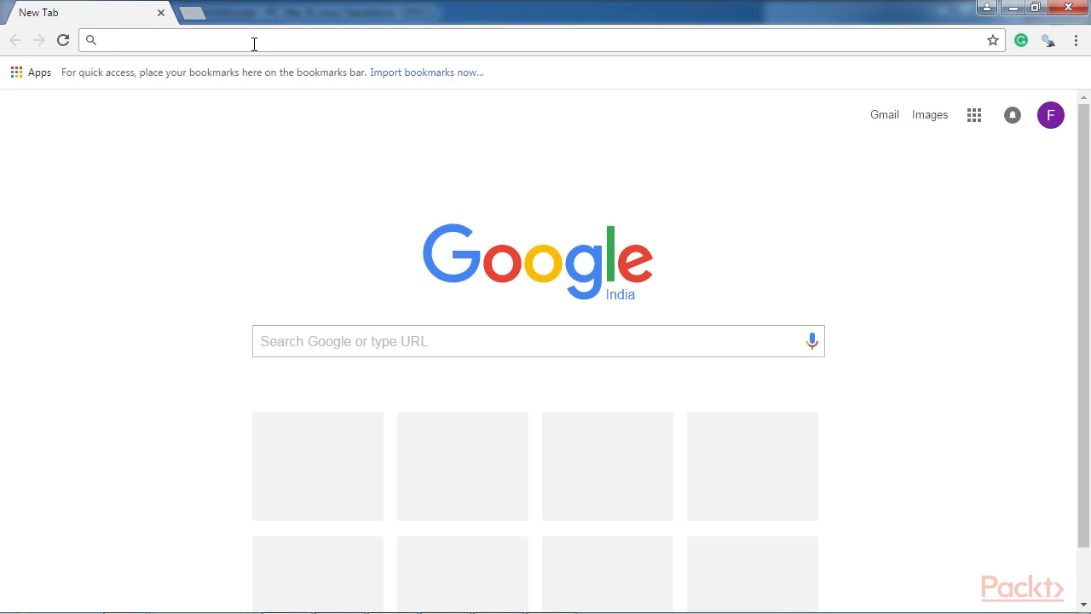
{"action": "left_click", "coordinate": [253, 42]}
{"action": "type", "text": "http://docs.unity3d.com/Manual/classTextureImporter.html"}
{"action": "key", "text": "Return"}
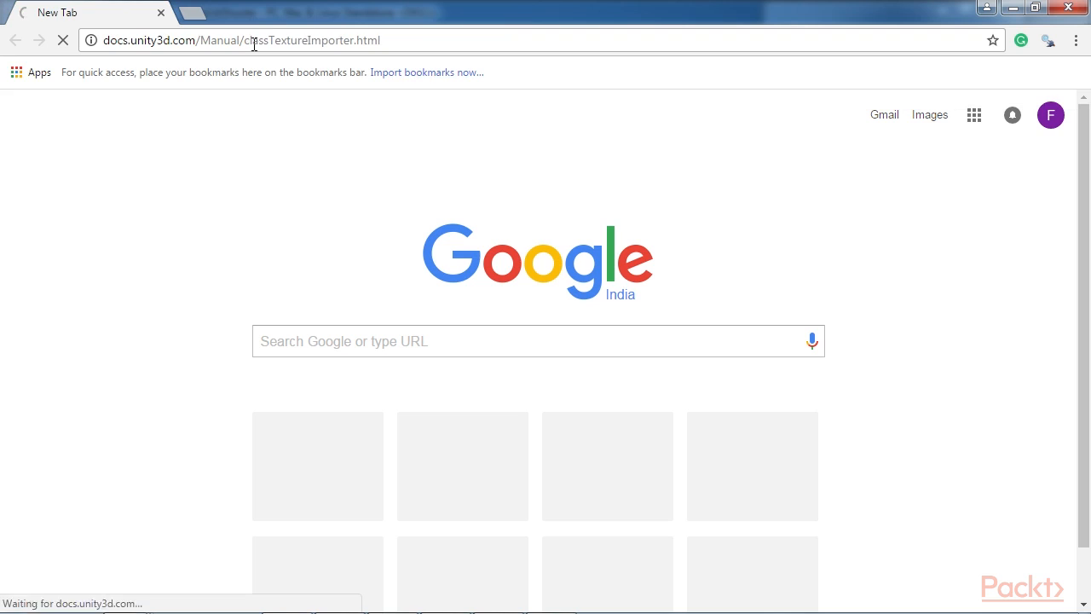
{"action": "left_click", "coordinate": [317, 41]}
{"action": "left_click", "coordinate": [309, 41]}
{"action": "type", "text": "-"}
{"action": "key", "text": "Return"}
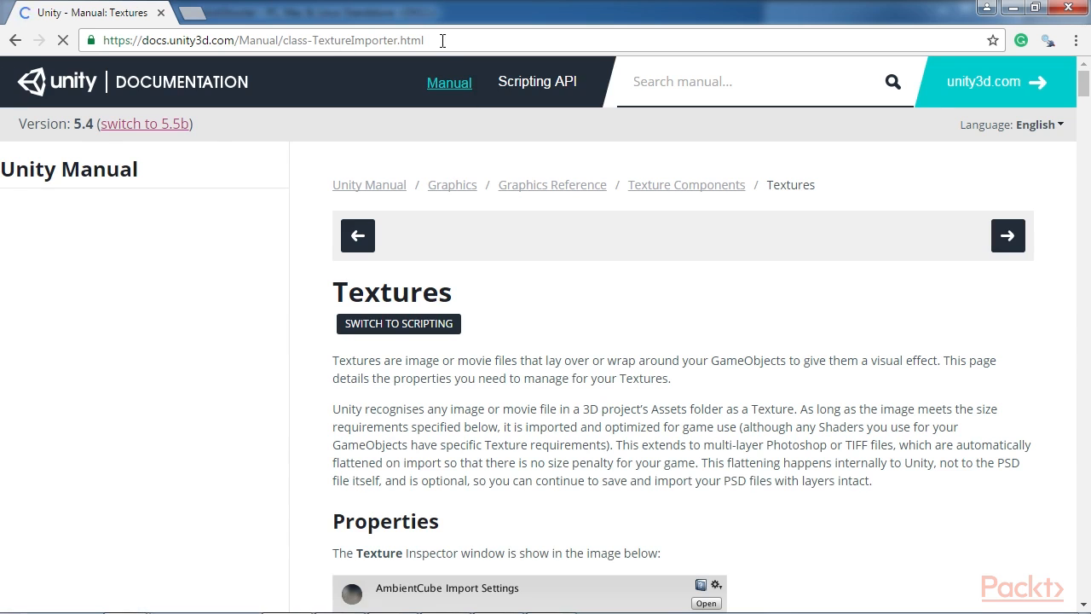
{"action": "scroll", "coordinate": [604, 349], "scroll_direction": "down", "scroll_amount": 5}
{"action": "scroll", "coordinate": [604, 348], "scroll_direction": "up", "scroll_amount": 5}
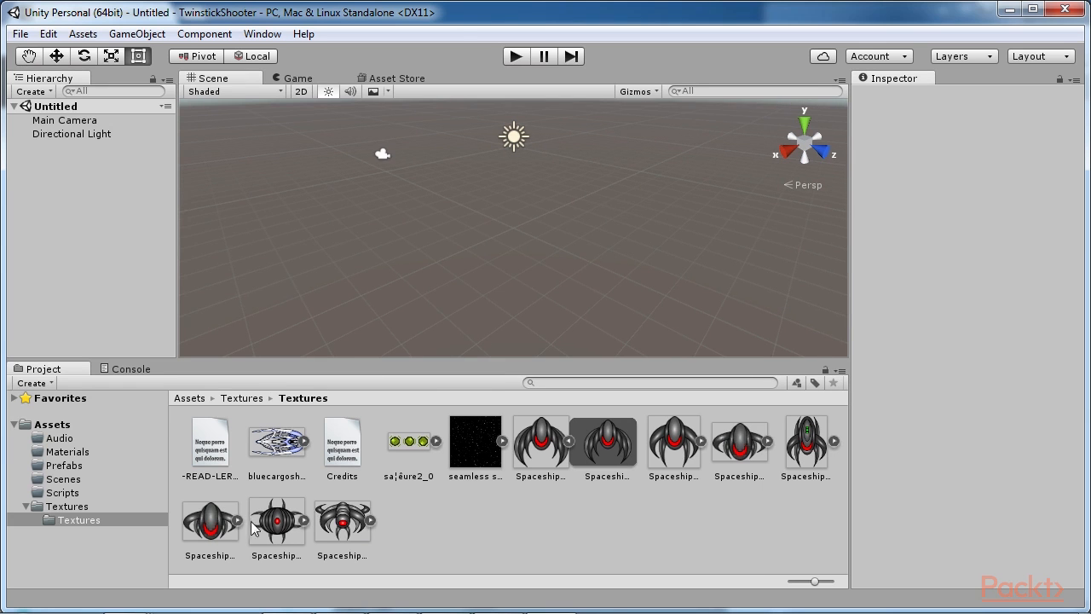
Step: Switch back to Unity and place the Spaceship-Drakir7 sprite in the scene, framed in the view
{"action": "left_click_drag", "start_coordinate": [342, 522], "coordinate": [423, 230]}
{"action": "key", "text": "f"}
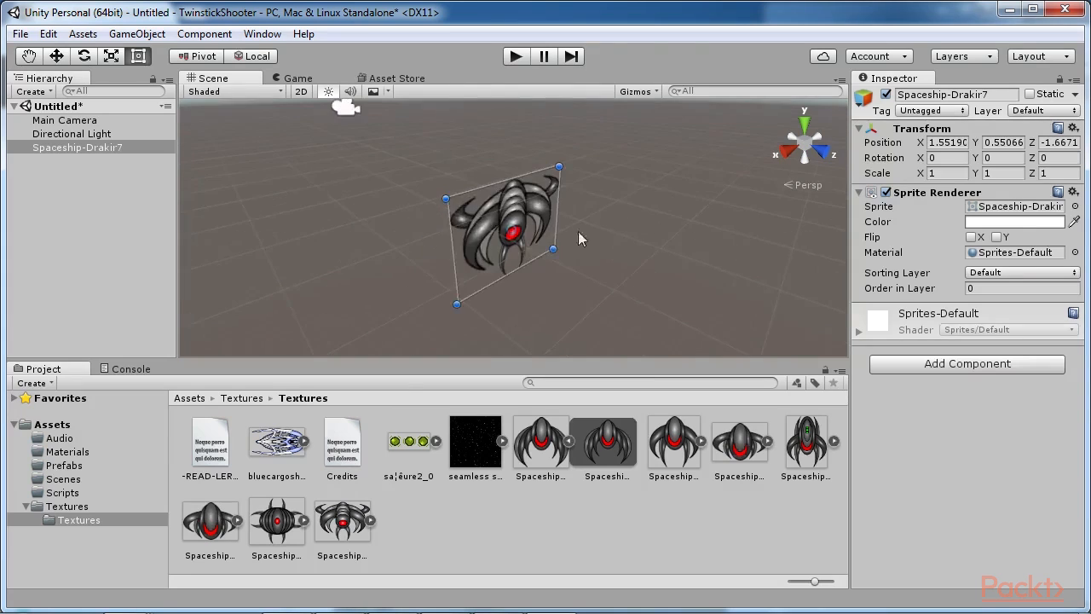
Step: View the Spaceship-Drakir7 sprite from several angles and in the scene's 2D mode, then return to the 3D perspective
{"action": "right_click_drag", "start_coordinate": [615, 266], "coordinate": [439, 261]}
{"action": "key", "text": "f"}
{"action": "right_click_drag", "start_coordinate": [542, 321], "coordinate": [660, 299]}
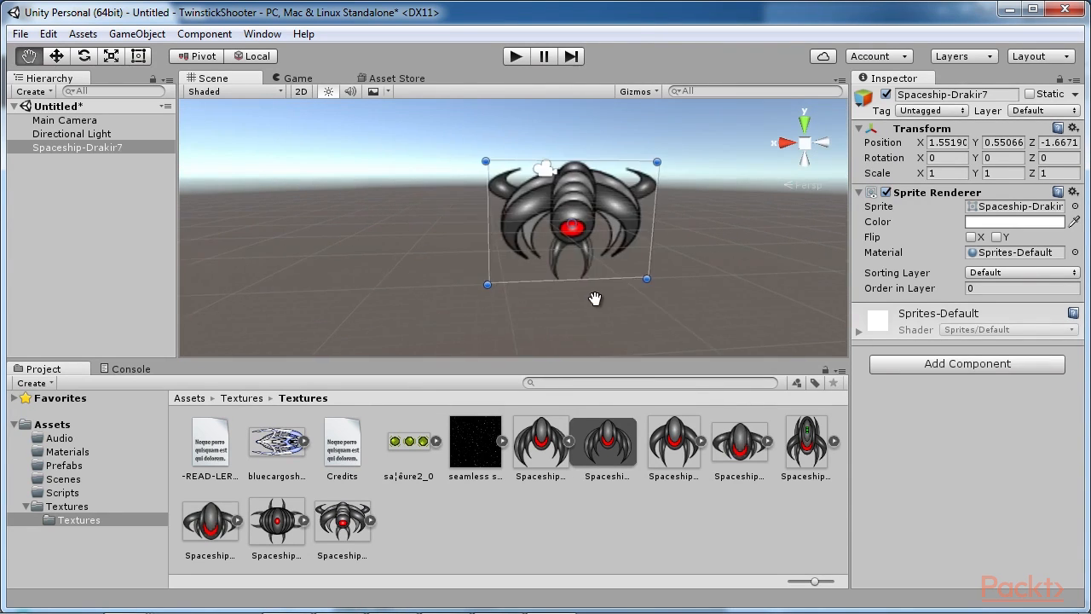
{"action": "left_click", "coordinate": [300, 91]}
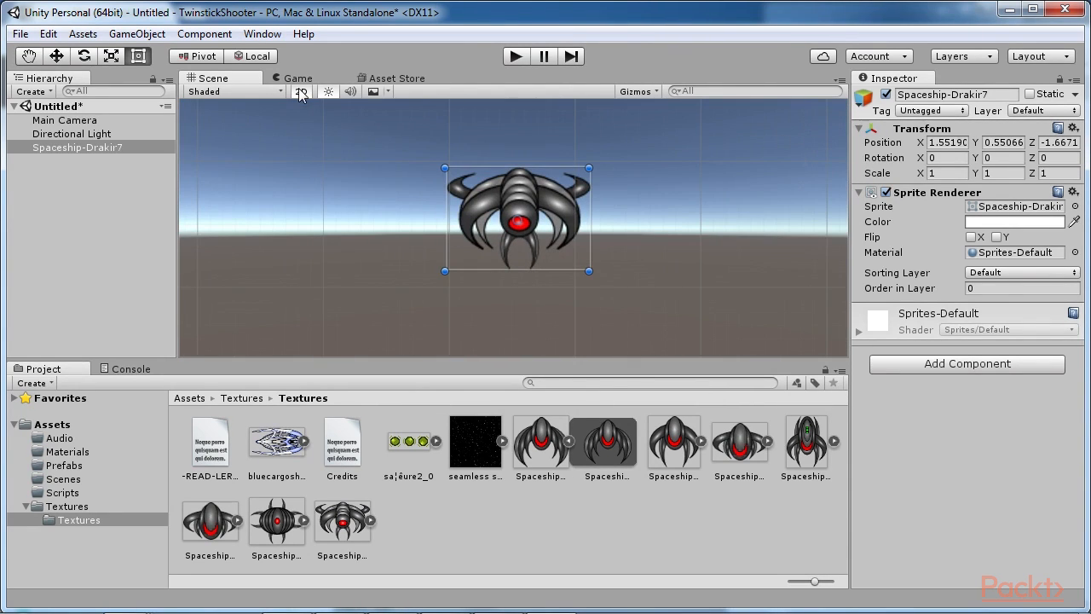
{"action": "left_click", "coordinate": [300, 92]}
Step: Add the Spaceship-Drakir5 sprite to the scene hierarchy and frame it in the Scene view
{"action": "left_click_drag", "start_coordinate": [210, 520], "coordinate": [69, 176]}
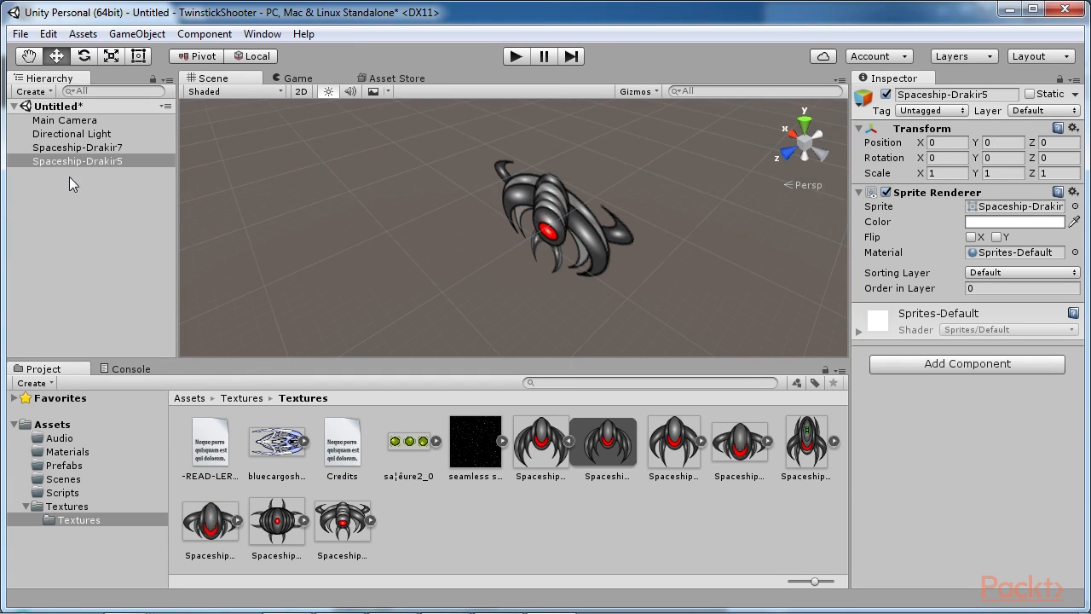
{"action": "left_click", "coordinate": [106, 161]}
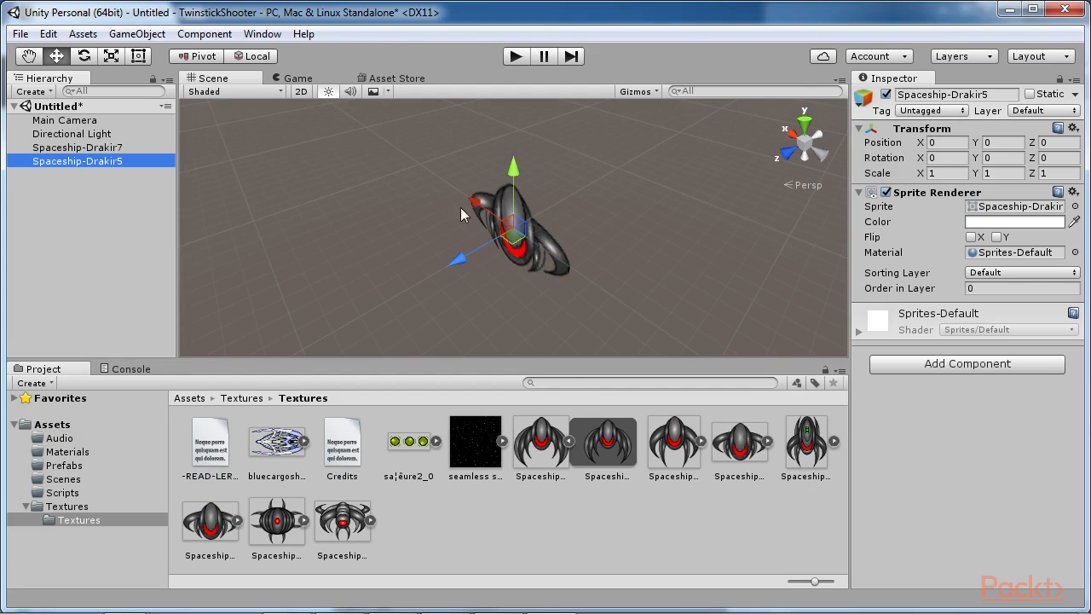
Step: Delete the Spaceship-Drakir5 and Spaceship-Drakir7 sprites from the scene
{"action": "key", "text": "Delete"}
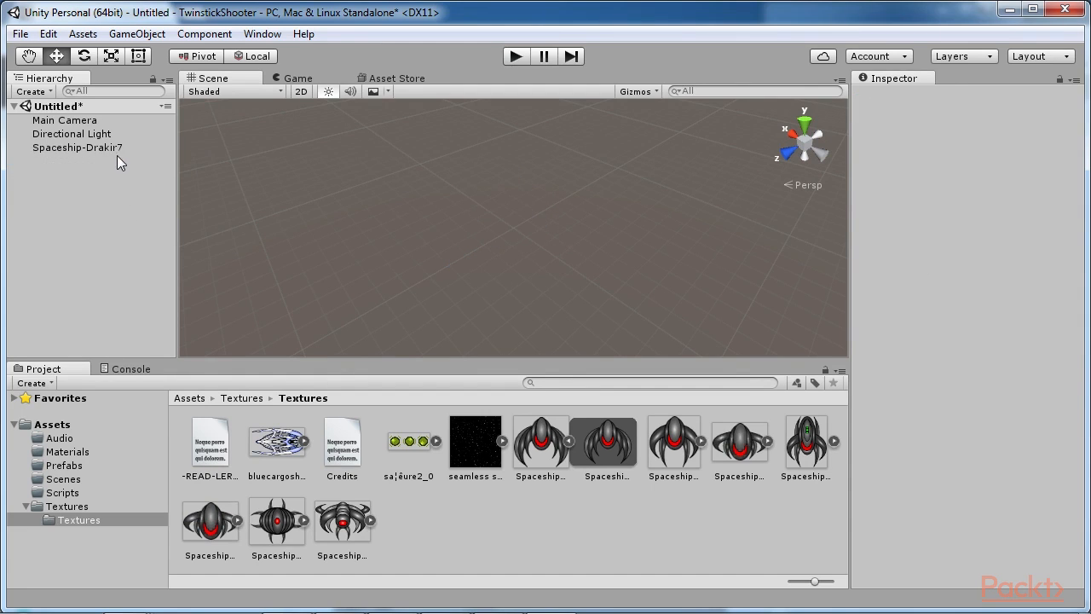
{"action": "left_click", "coordinate": [122, 147]}
{"action": "key", "text": "Delete"}
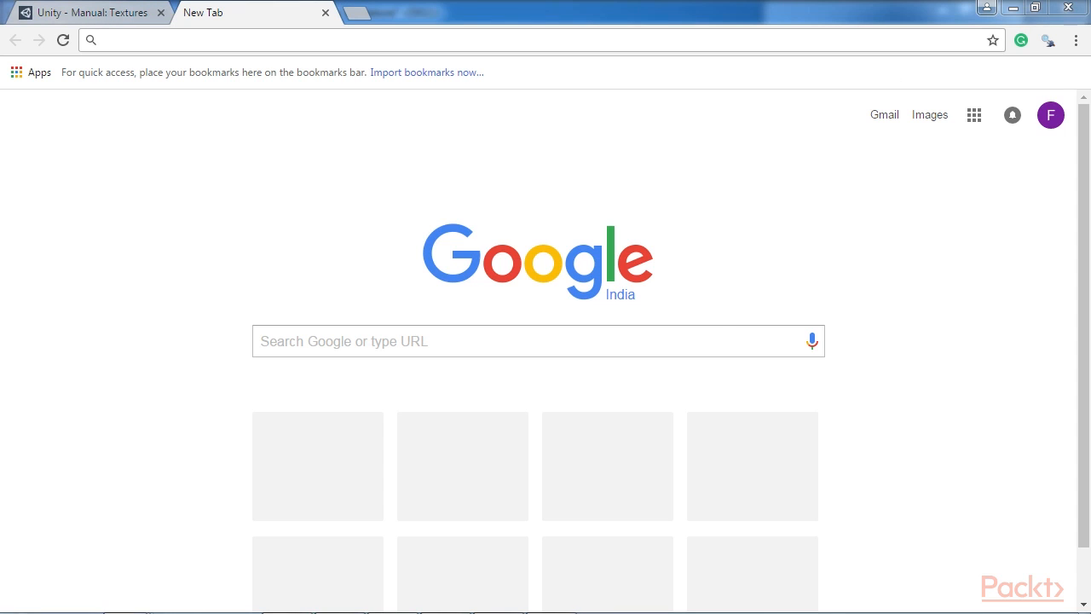
Step: Switch to Chrome, open OpenGameArt.org and look through its home page
{"action": "left_click", "coordinate": [156, 40]}
{"action": "type", "text": "OpenGameArt.org"}
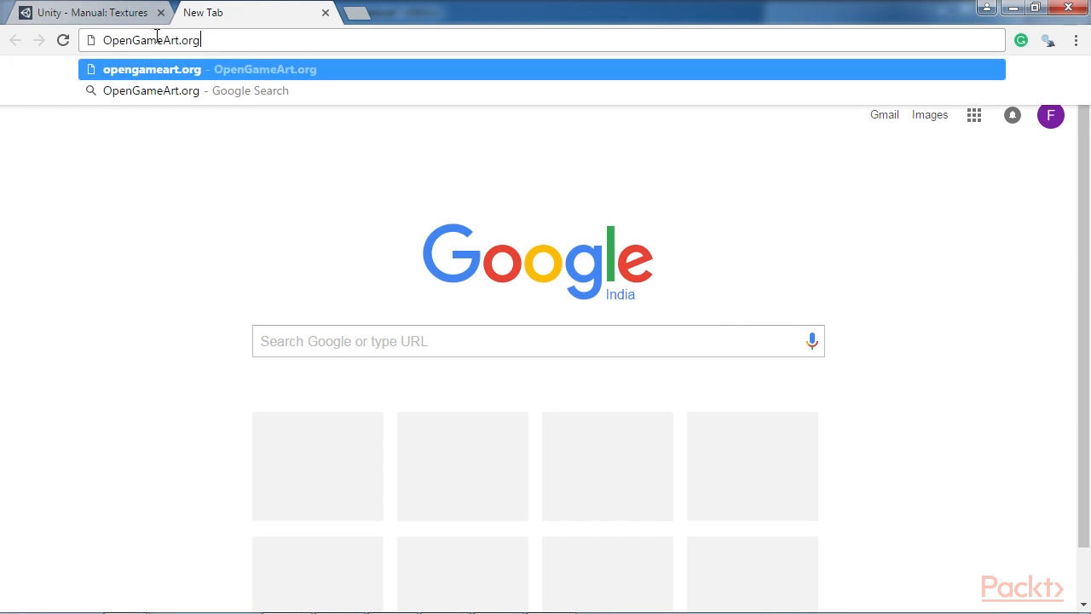
{"action": "key", "text": "Return"}
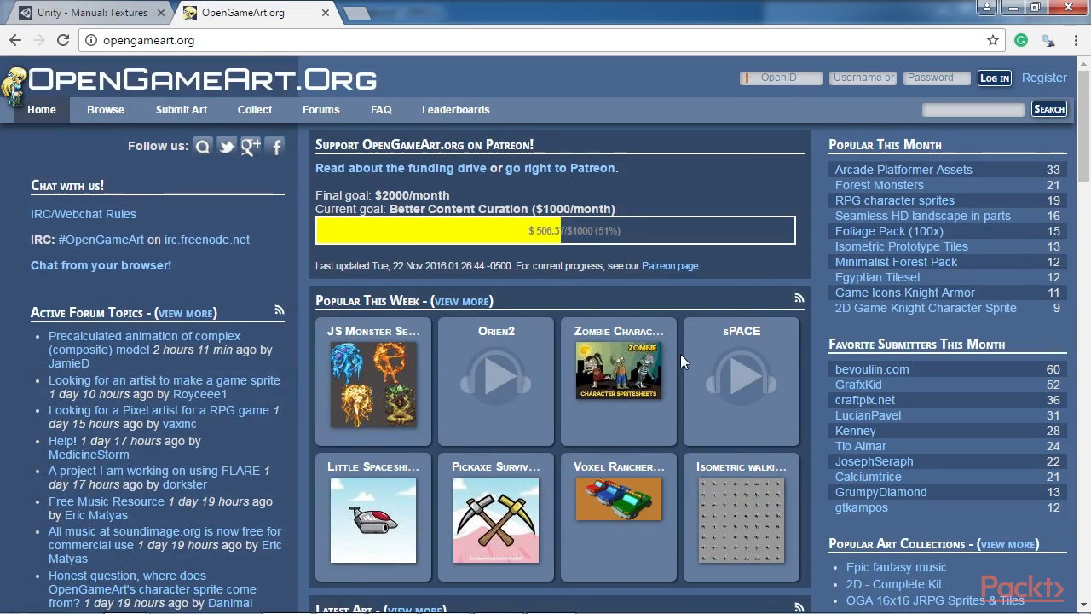
{"action": "scroll", "coordinate": [689, 388], "scroll_direction": "down", "scroll_amount": 2}
{"action": "scroll", "coordinate": [689, 387], "scroll_direction": "down", "scroll_amount": 4}
{"action": "scroll", "coordinate": [689, 388], "scroll_direction": "up", "scroll_amount": 5}
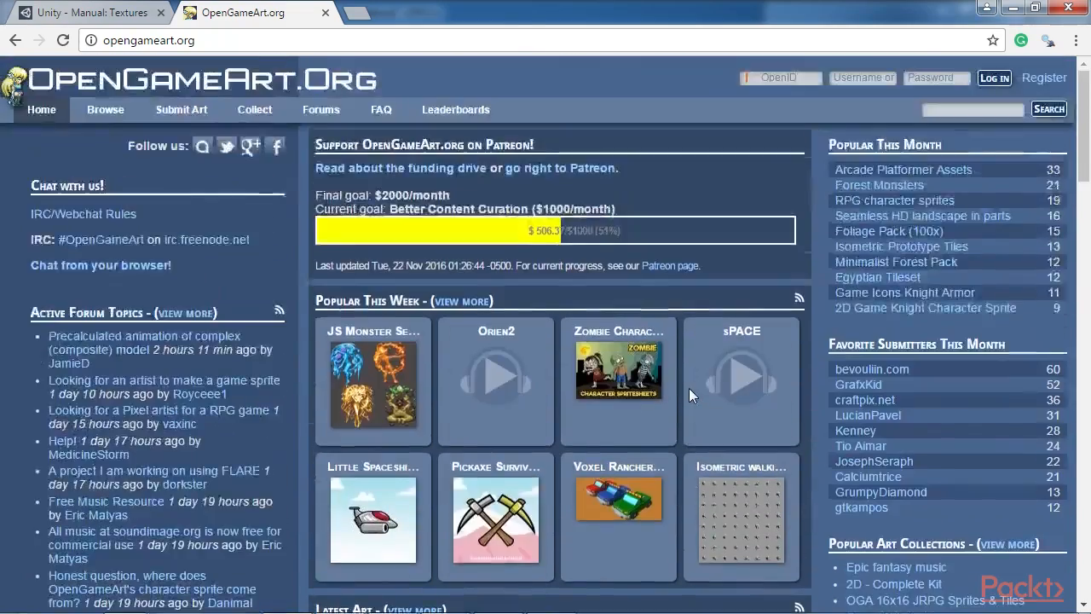
Step: Switch back to Unity and import the Audio folder from Windows Explorer into the project's Assets > Audio folder
{"action": "mouse_move", "coordinate": [243, 161]}
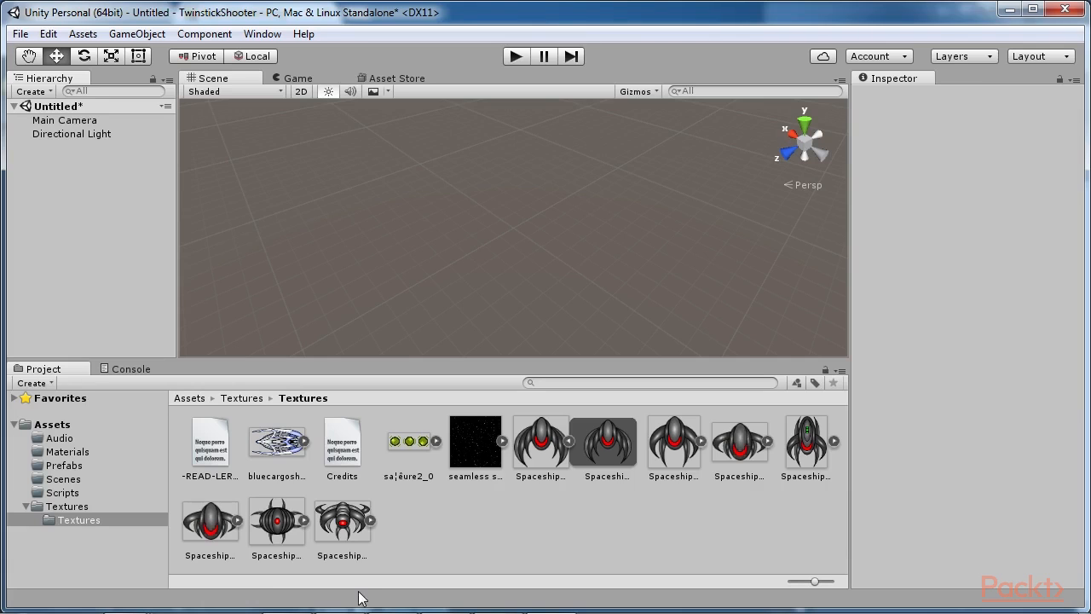
{"action": "left_click", "coordinate": [189, 398]}
{"action": "double_click", "coordinate": [210, 448]}
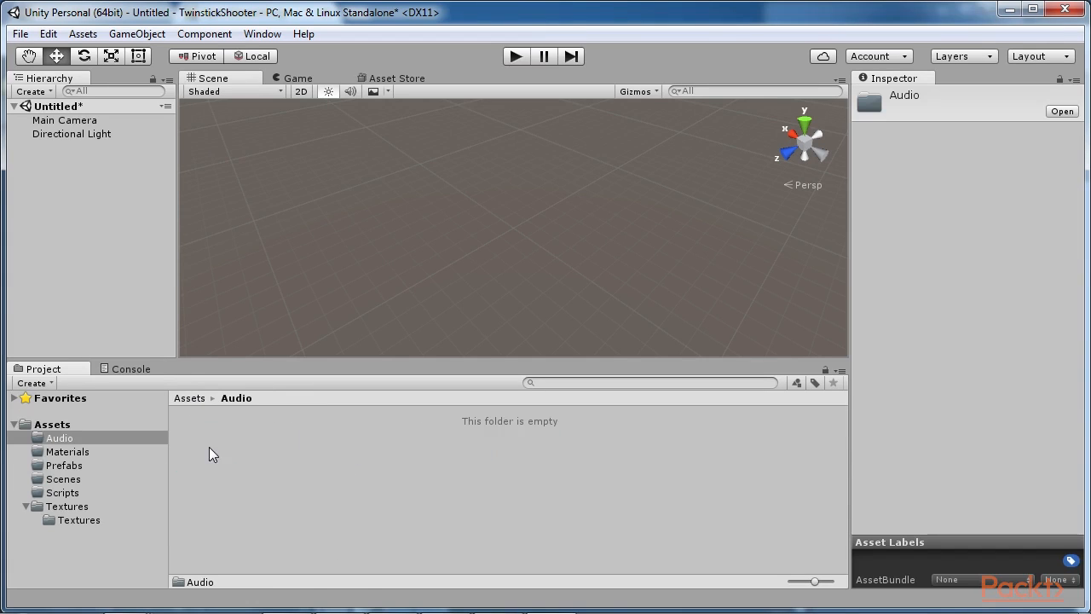
{"action": "left_click", "coordinate": [122, 597]}
{"action": "left_click", "coordinate": [309, 536]}
{"action": "left_click_drag", "start_coordinate": [931, 119], "coordinate": [307, 458]}
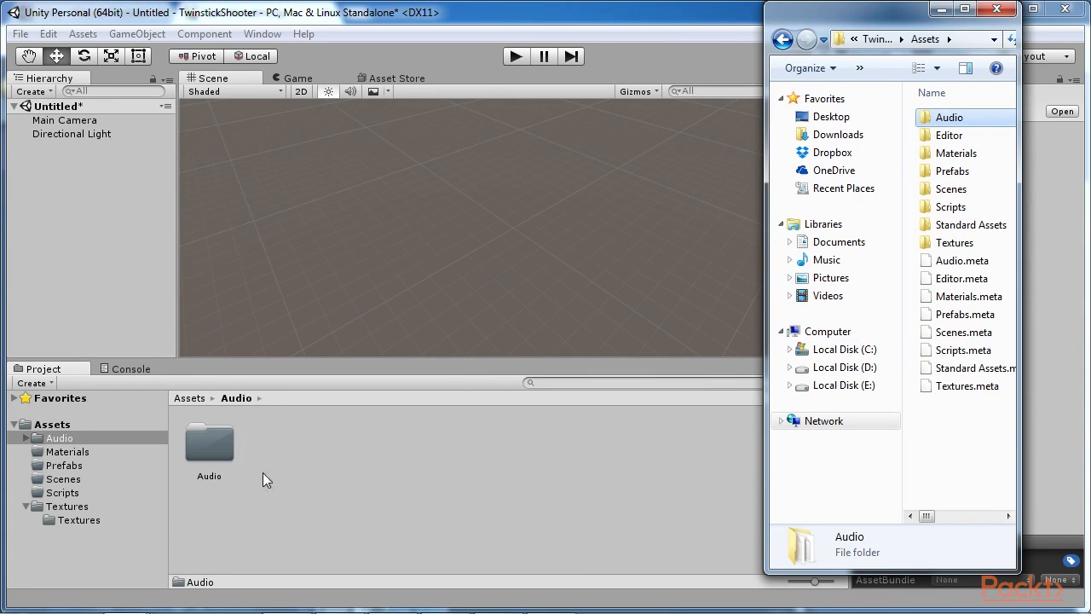
{"action": "left_click", "coordinate": [941, 8]}
Step: Browse the imported Audio and SFX folders and inspect the import settings of track-1_0, boom4 and laser_shooting_sfx
{"action": "double_click", "coordinate": [210, 445]}
{"action": "double_click", "coordinate": [205, 447]}
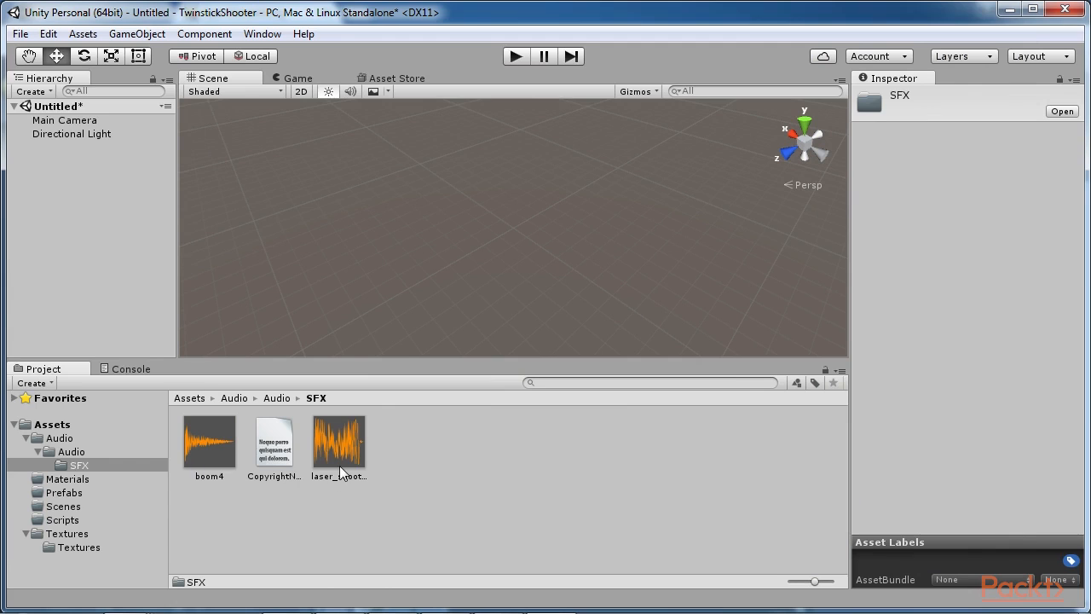
{"action": "left_click", "coordinate": [220, 452]}
{"action": "left_click", "coordinate": [334, 460]}
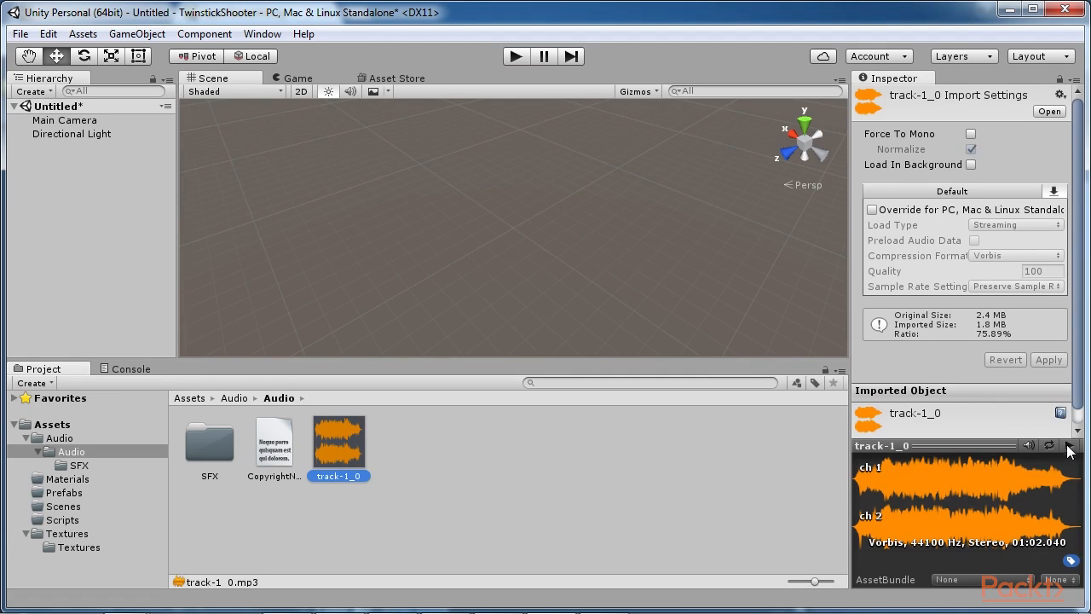
{"action": "left_click", "coordinate": [206, 445]}
{"action": "double_click", "coordinate": [207, 445]}
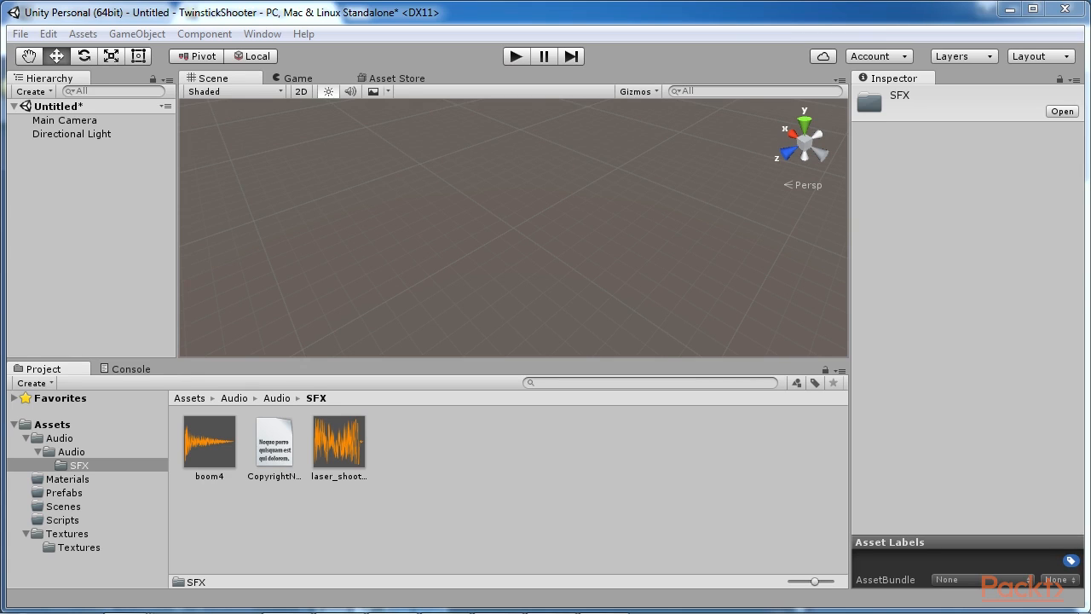
{"action": "left_click", "coordinate": [208, 443]}
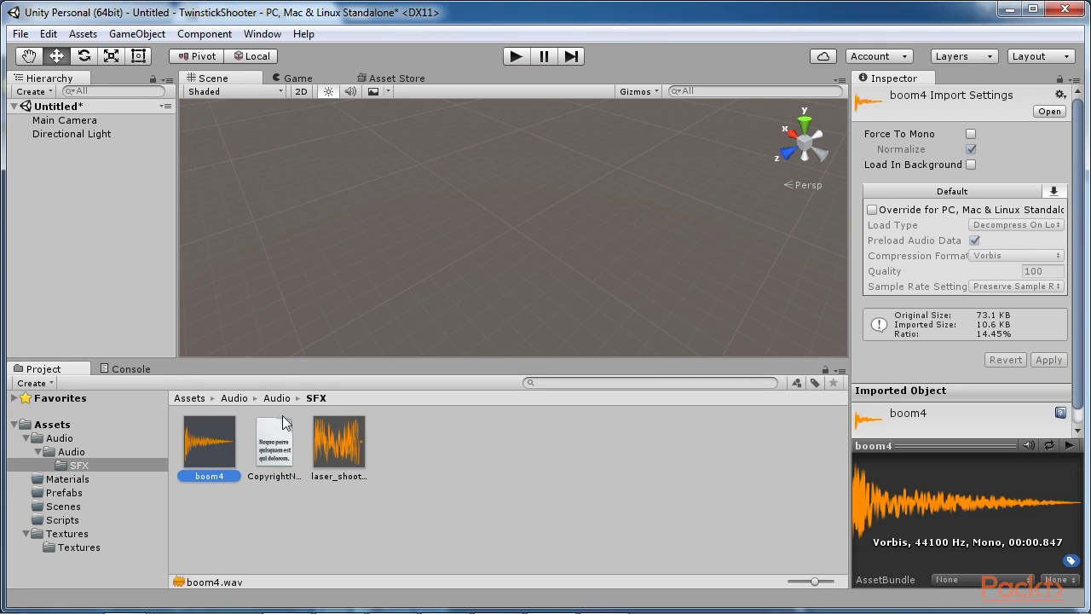
{"action": "left_click", "coordinate": [341, 443]}
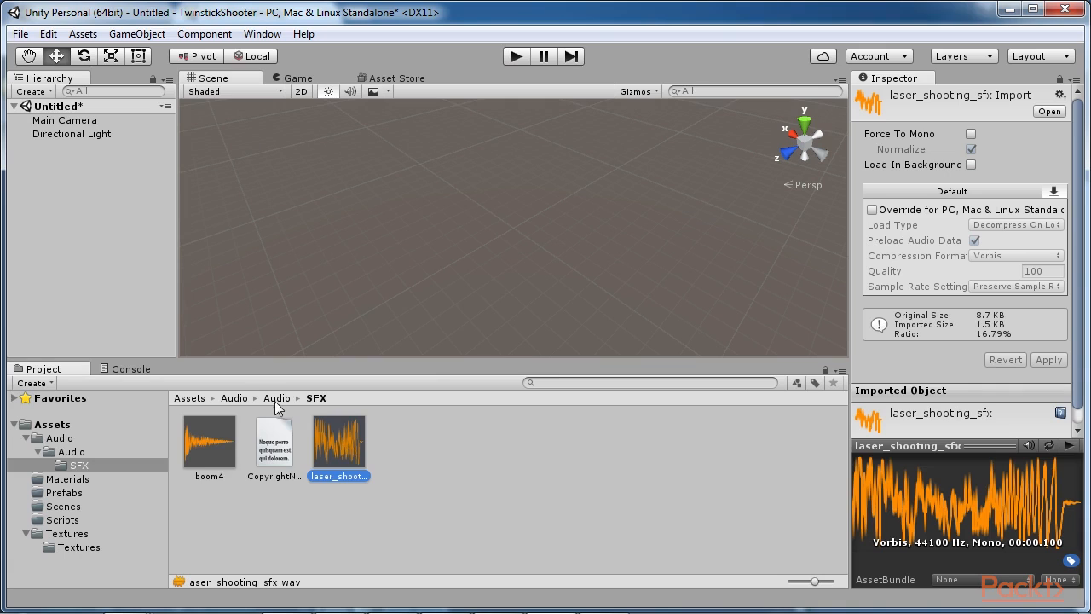
Step: Select track-1_0 in the imported Audio folder, widen the Inspector and enable Override for PC, Mac & Linux Standalone
{"action": "left_click", "coordinate": [277, 398]}
{"action": "left_click", "coordinate": [343, 456]}
{"action": "left_click_drag", "start_coordinate": [950, 440], "coordinate": [969, 483]}
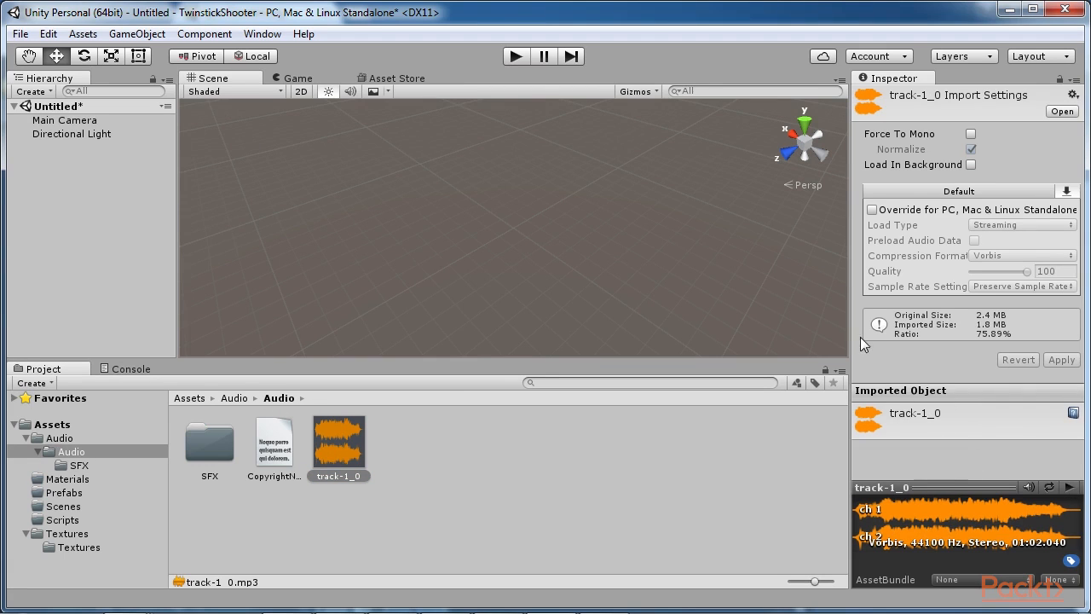
{"action": "left_click_drag", "start_coordinate": [852, 341], "coordinate": [768, 347]}
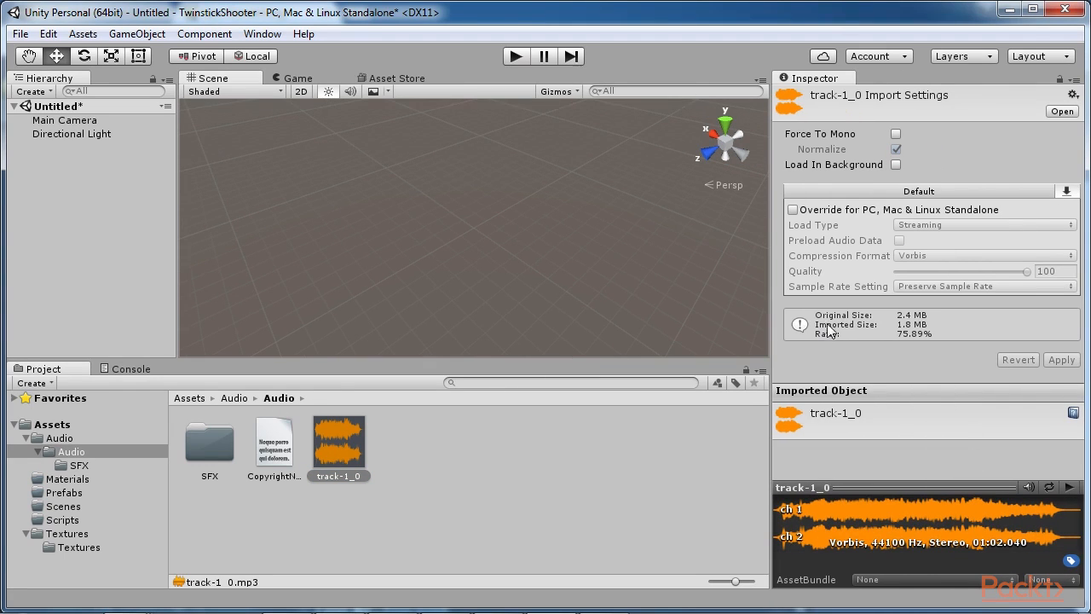
{"action": "left_click", "coordinate": [896, 164]}
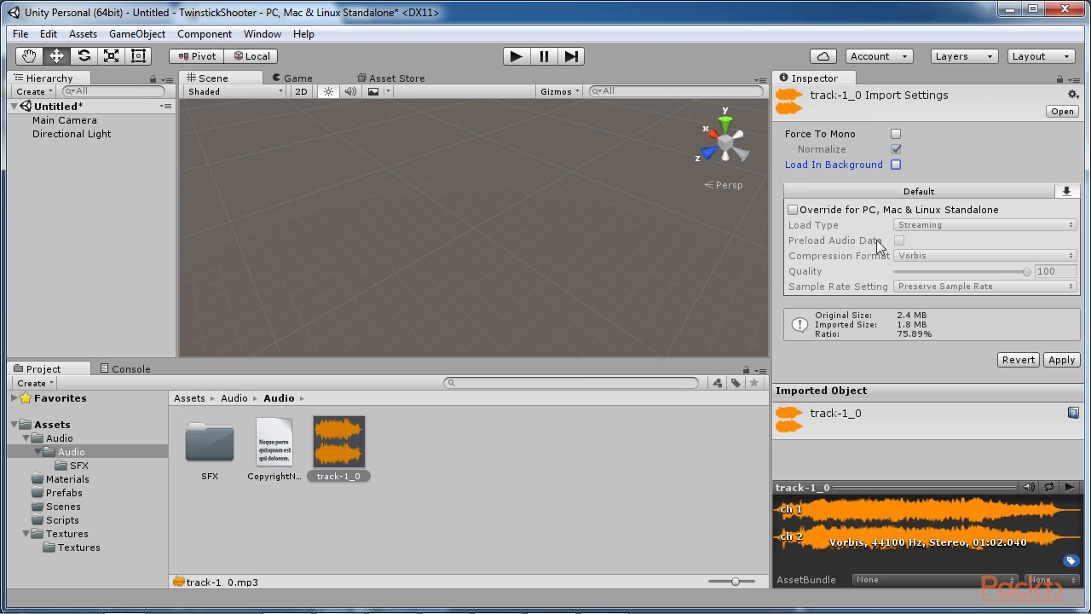
{"action": "left_click", "coordinate": [793, 210]}
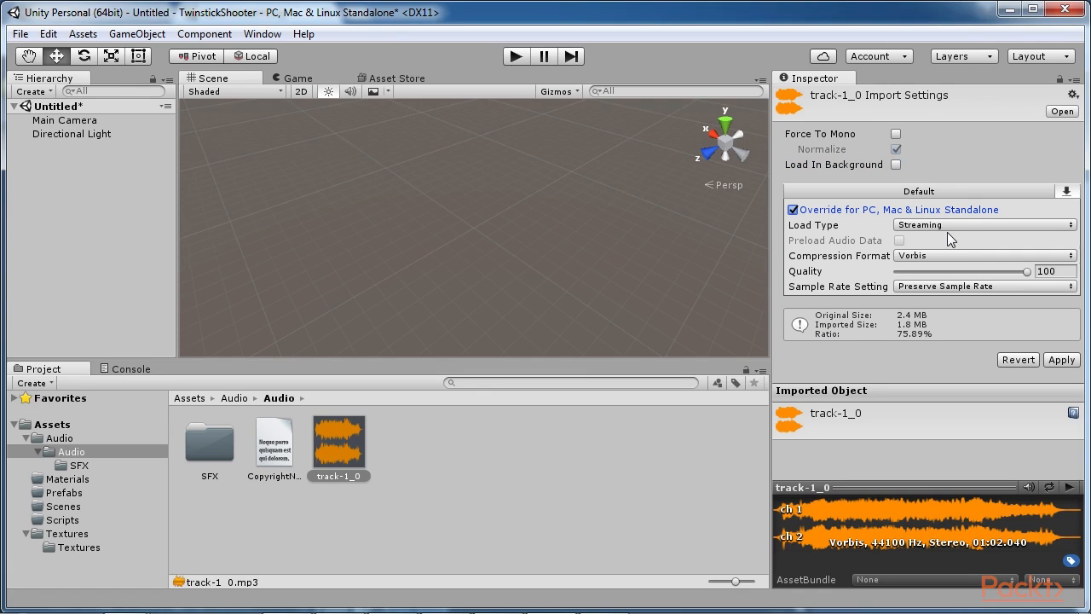